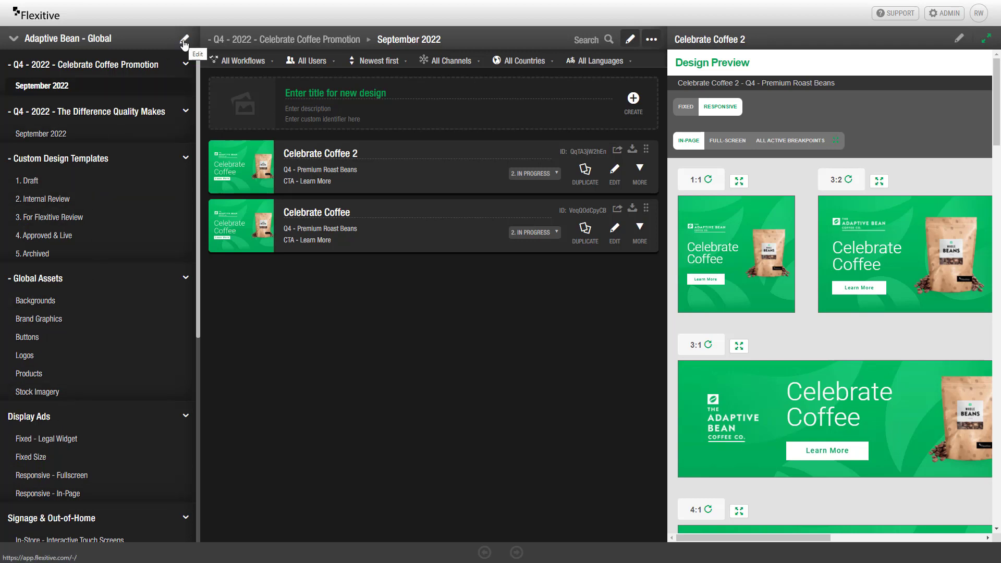
- Look through the workspace list and the folder search without changing anything
{"action": "left_click", "coordinate": [15, 39]}
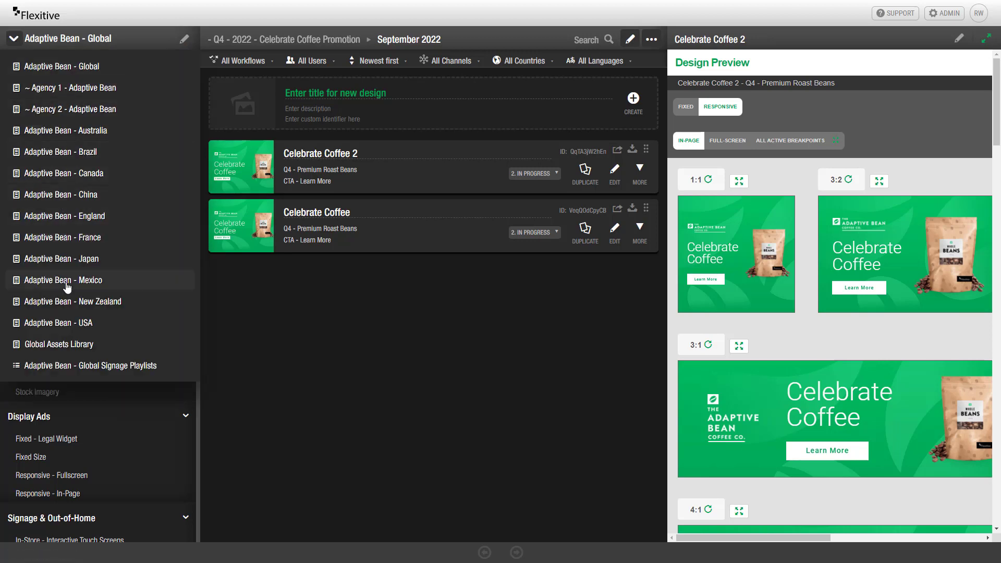
{"action": "left_click", "coordinate": [15, 39]}
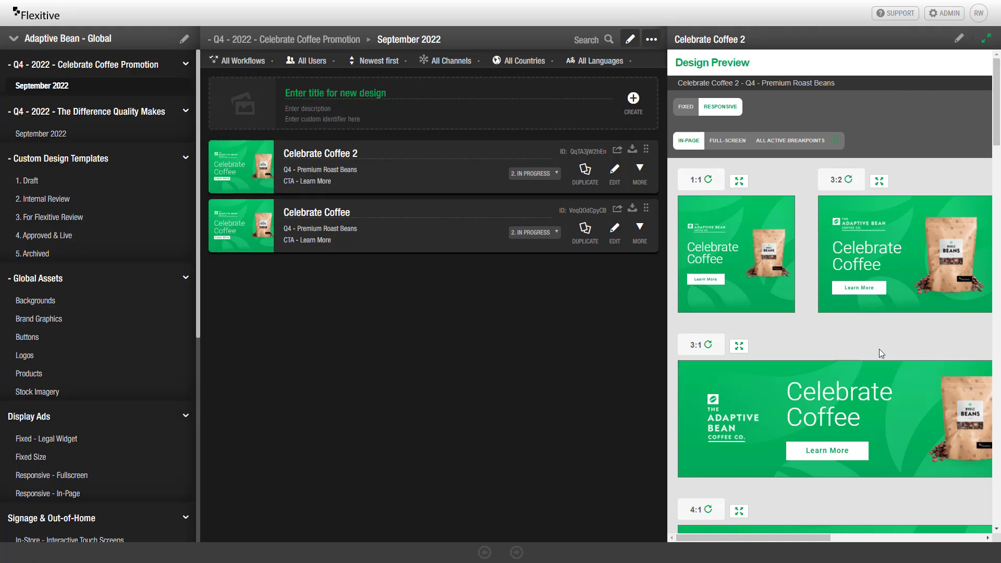
{"action": "scroll", "coordinate": [879, 352], "scroll_direction": "right", "scroll_amount": 2}
{"action": "scroll", "coordinate": [879, 348], "scroll_direction": "left", "scroll_amount": 2}
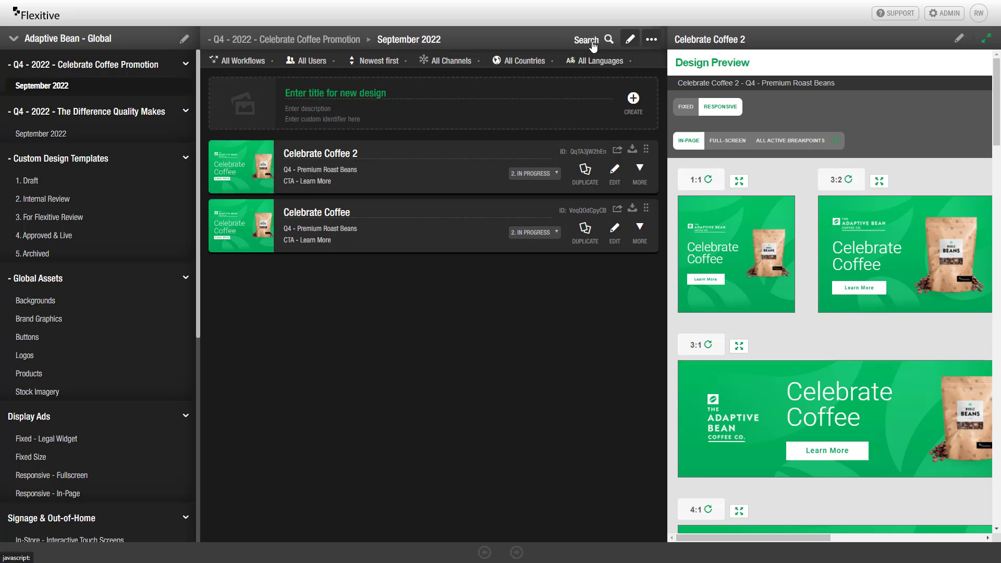
{"action": "left_click", "coordinate": [593, 44]}
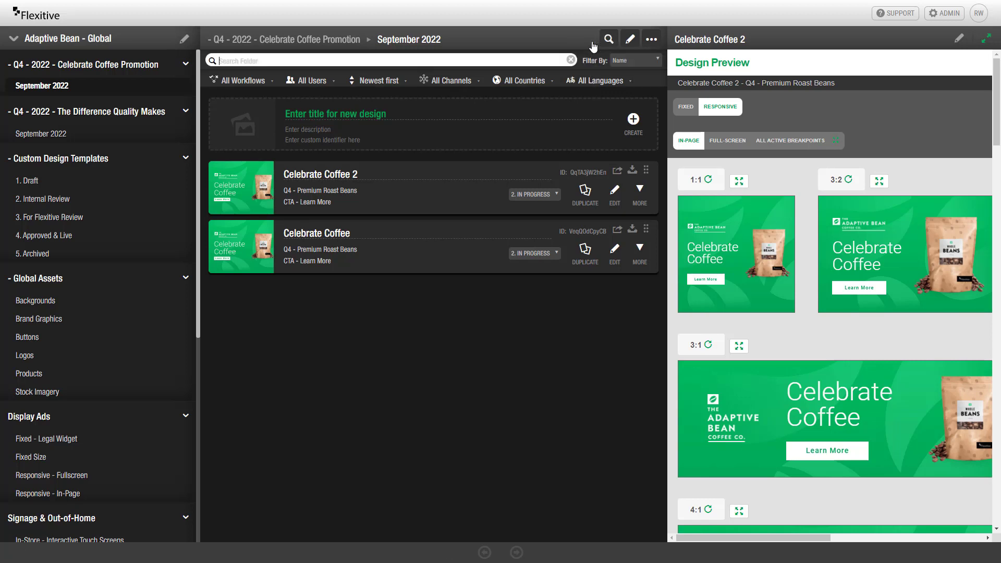
{"action": "left_click", "coordinate": [613, 41]}
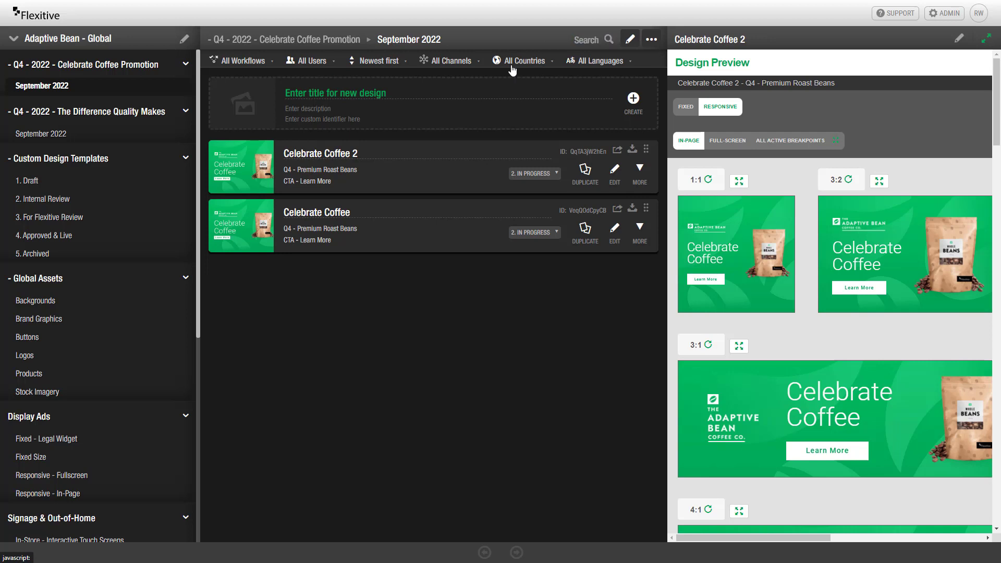
- Name the new design 'Celebrate Coffee' and create it
{"action": "left_click", "coordinate": [423, 96]}
{"action": "type", "text": "Cele"}
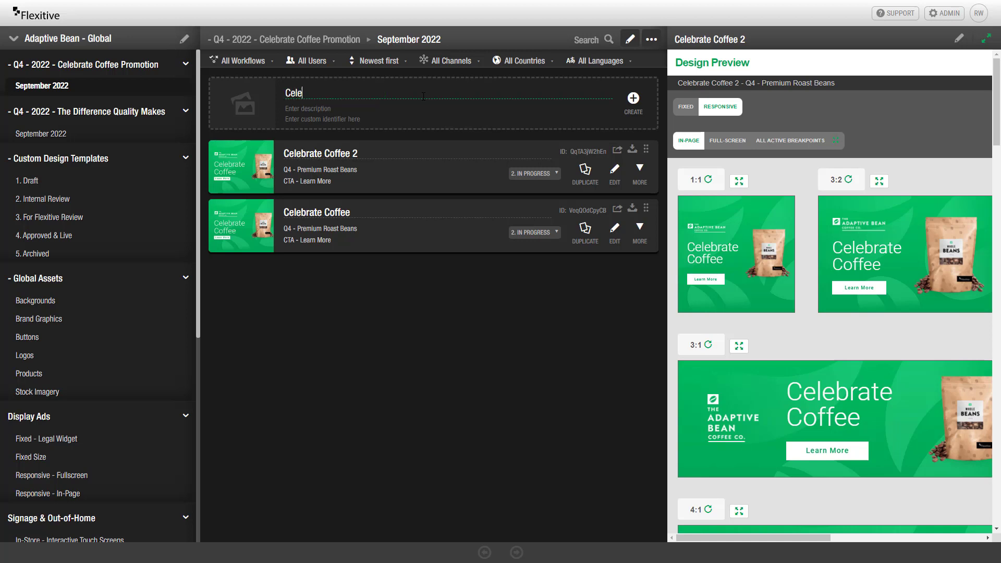
{"action": "type", "text": "brate Coffee"}
{"action": "left_click", "coordinate": [355, 108]}
{"action": "left_click", "coordinate": [355, 107]}
{"action": "left_click", "coordinate": [633, 100]}
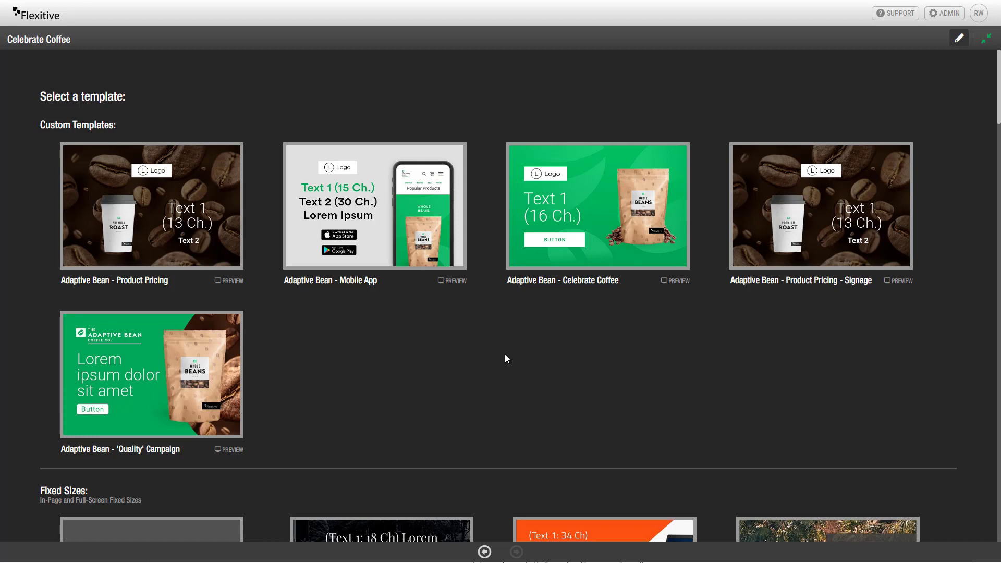
- Browse the template gallery and pick the Blank Canvas template under Fixed Sizes
{"action": "scroll", "coordinate": [504, 352], "scroll_direction": "down", "scroll_amount": 4}
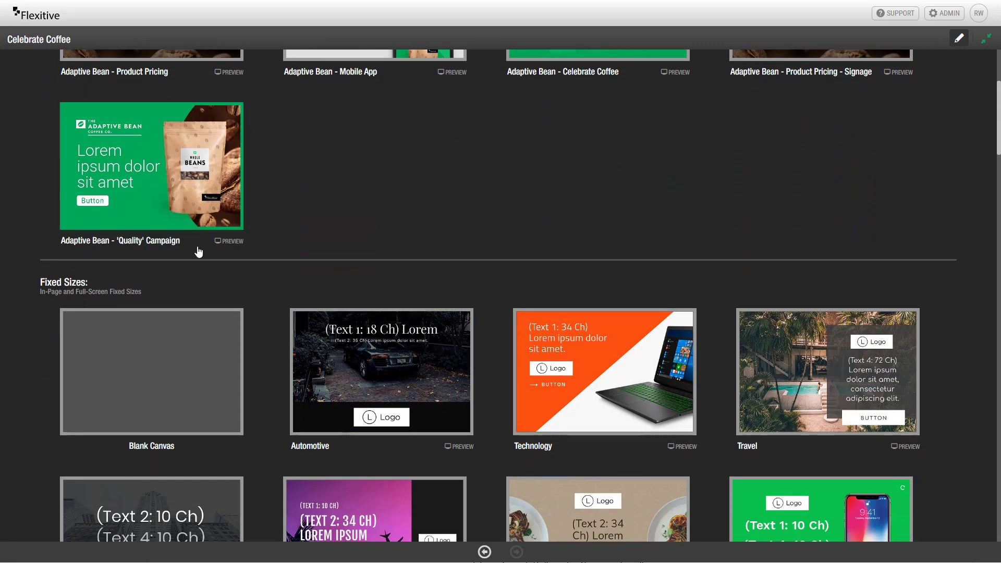
{"action": "scroll", "coordinate": [300, 326], "scroll_direction": "down", "scroll_amount": 17}
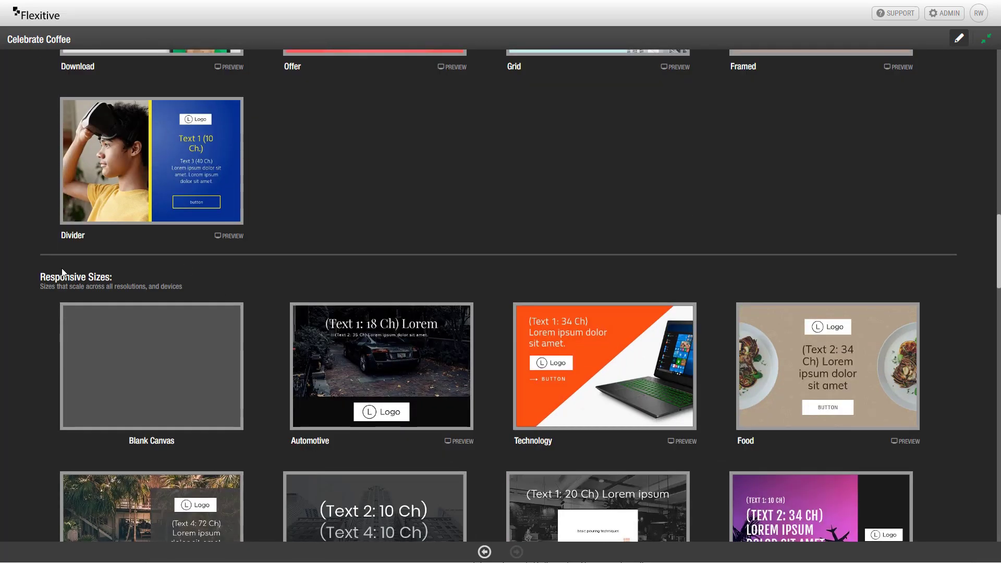
{"action": "scroll", "coordinate": [63, 270], "scroll_direction": "down", "scroll_amount": 14}
{"action": "scroll", "coordinate": [67, 276], "scroll_direction": "down", "scroll_amount": 9}
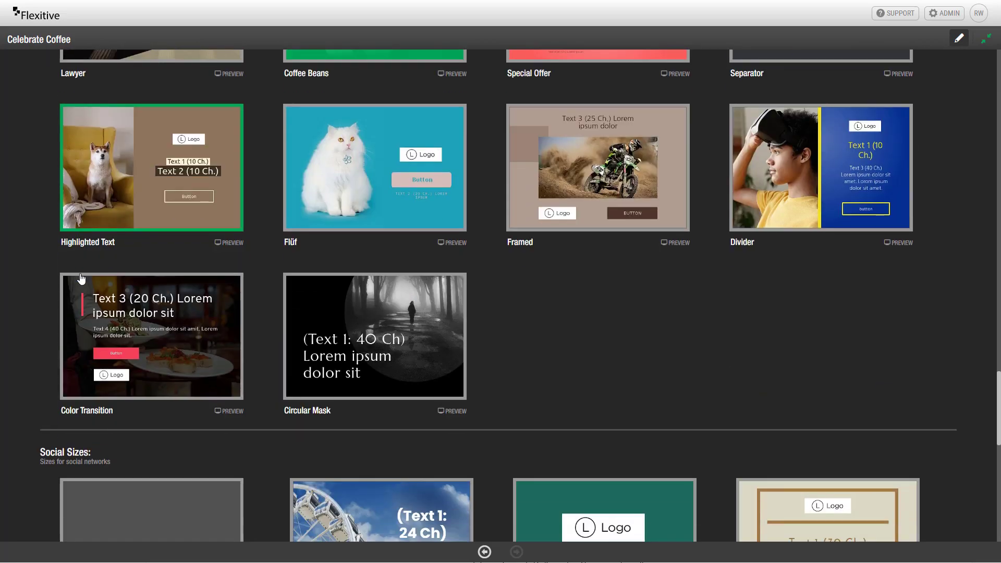
{"action": "scroll", "coordinate": [96, 301], "scroll_direction": "down", "scroll_amount": 1}
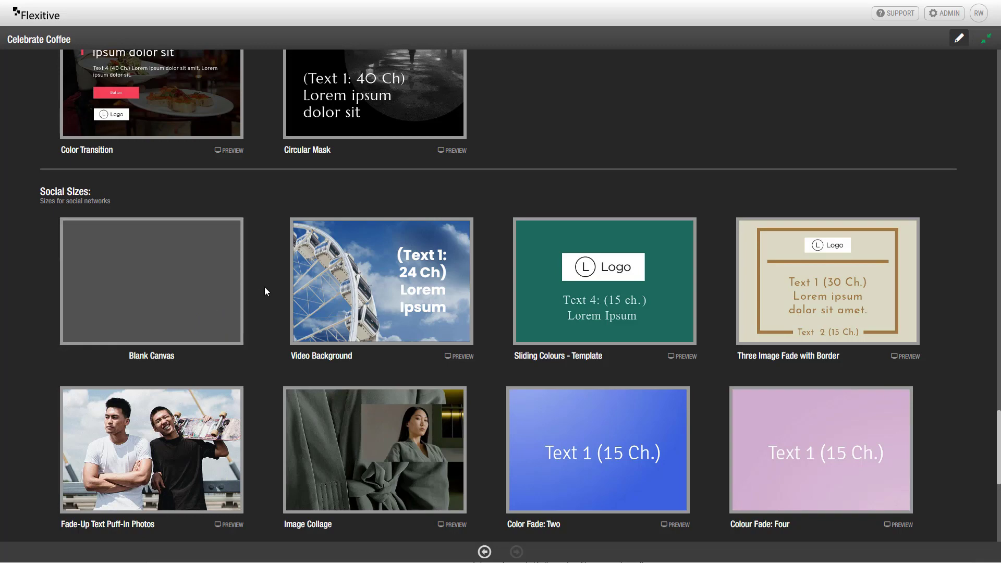
{"action": "scroll", "coordinate": [265, 287], "scroll_direction": "up", "scroll_amount": 8}
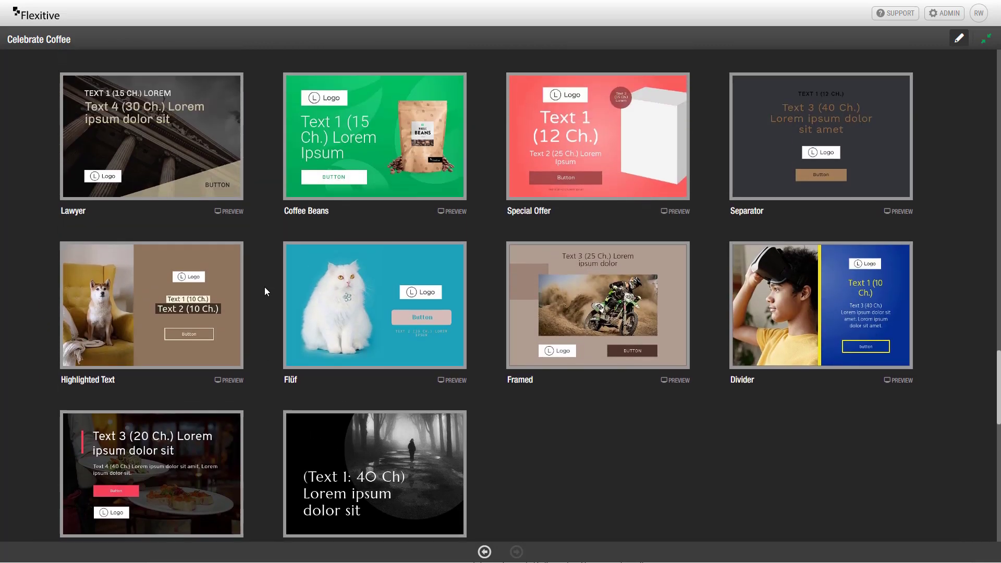
{"action": "scroll", "coordinate": [264, 287], "scroll_direction": "up", "scroll_amount": 15}
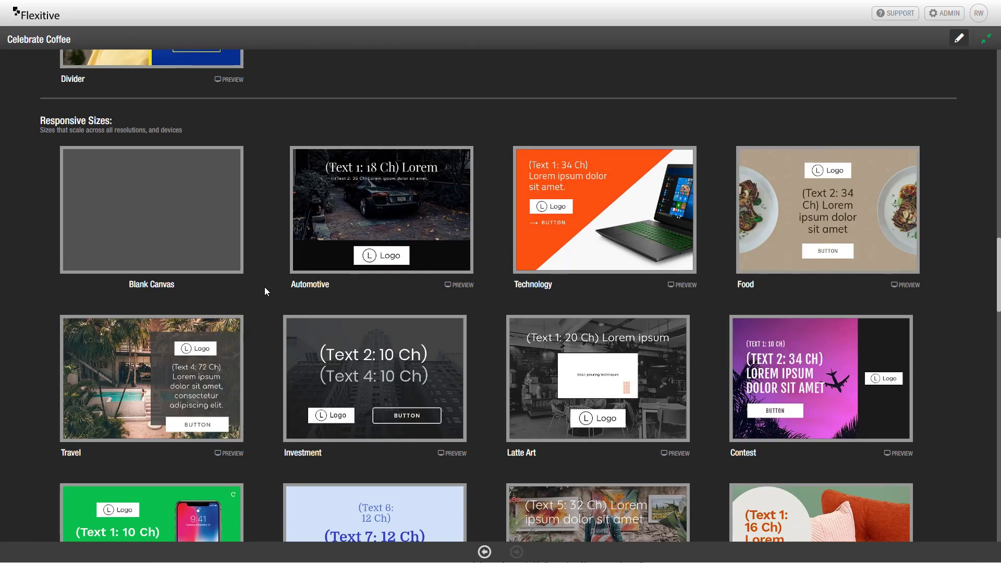
{"action": "scroll", "coordinate": [264, 287], "scroll_direction": "up", "scroll_amount": 20}
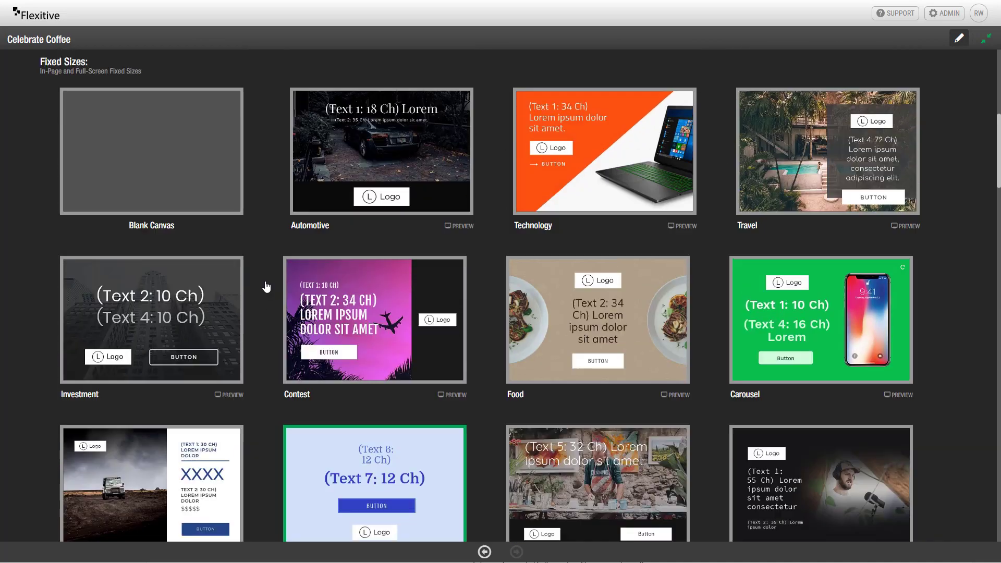
{"action": "scroll", "coordinate": [266, 286], "scroll_direction": "up", "scroll_amount": 2}
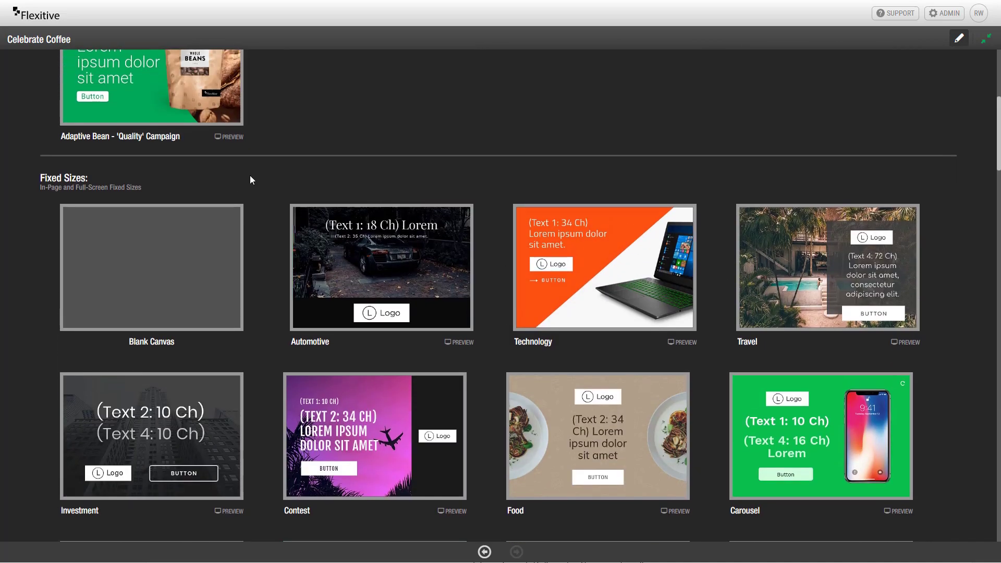
{"action": "left_click", "coordinate": [159, 257]}
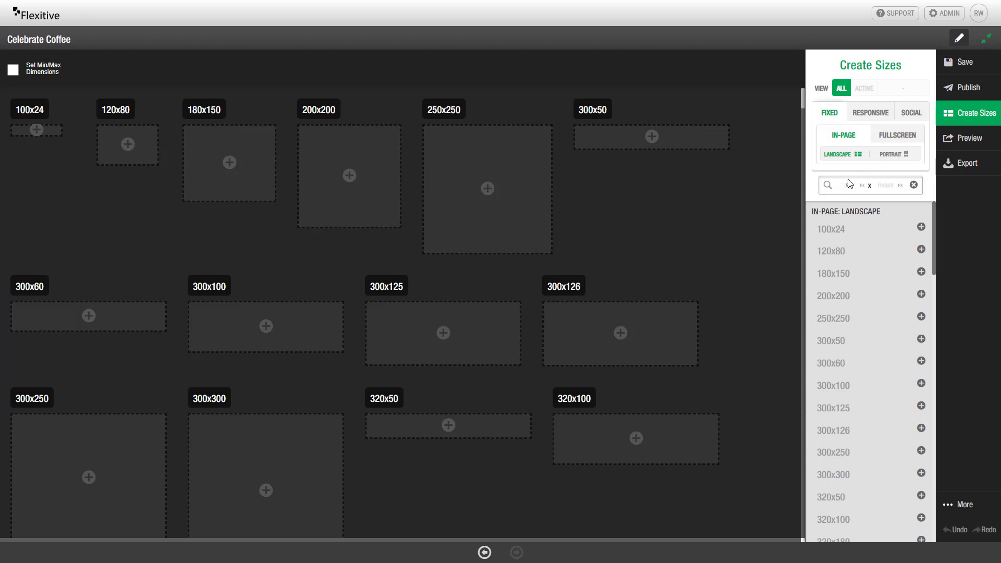
- Filter the sizes to 970 x 250, then clear the filter to list all sizes again
{"action": "key", "text": "Tab"}
{"action": "type", "text": "250"}
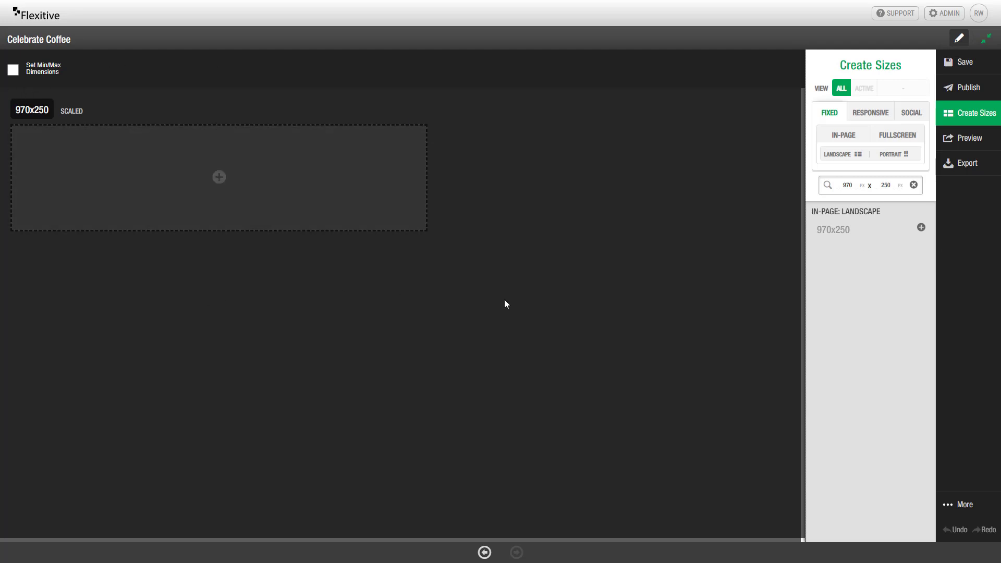
{"action": "left_click", "coordinate": [913, 185]}
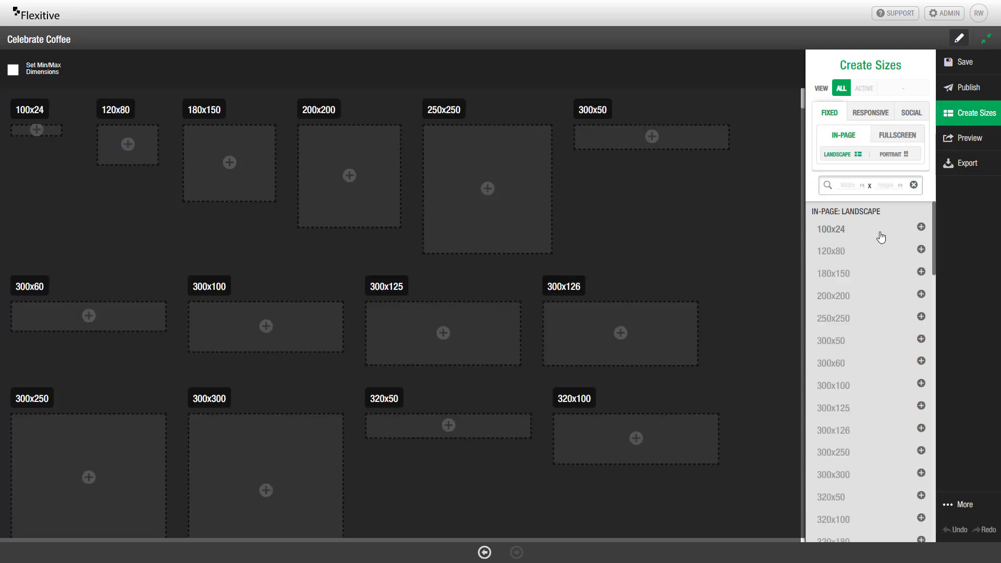
{"action": "left_click", "coordinate": [921, 249]}
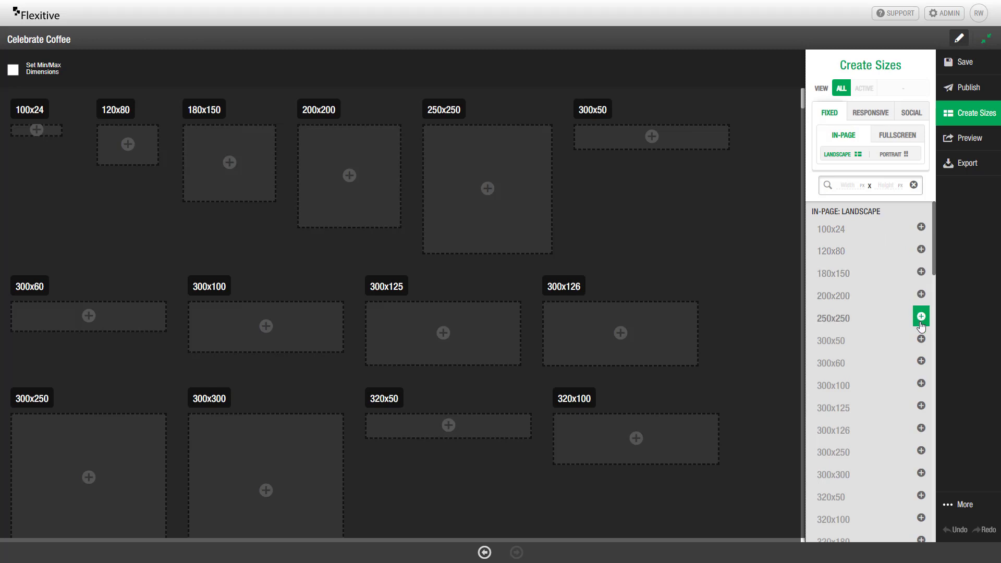
{"action": "scroll", "coordinate": [250, 364], "scroll_direction": "down", "scroll_amount": 2}
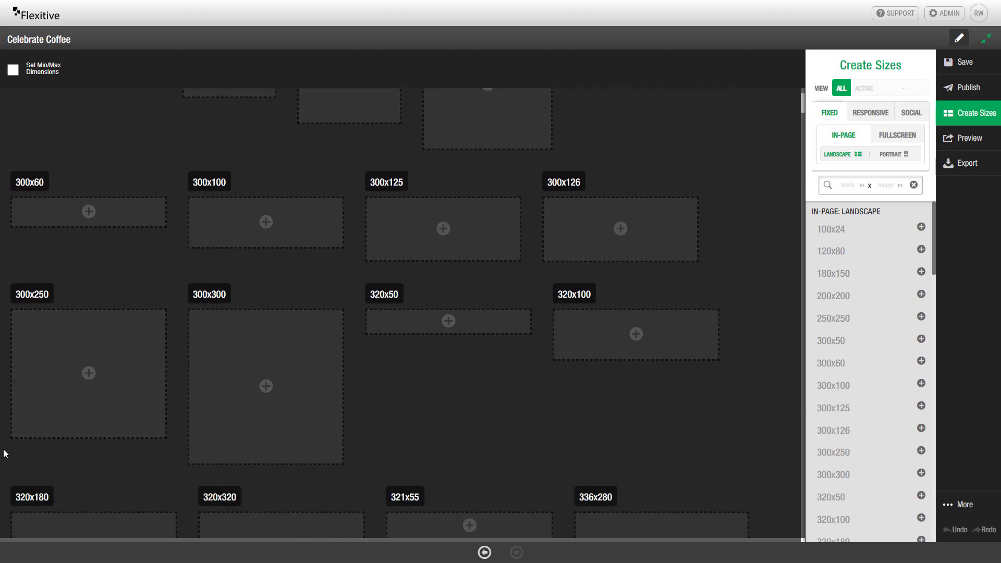
- Open the 300x250 size and give its background the dark green #03723b
{"action": "left_click", "coordinate": [102, 404]}
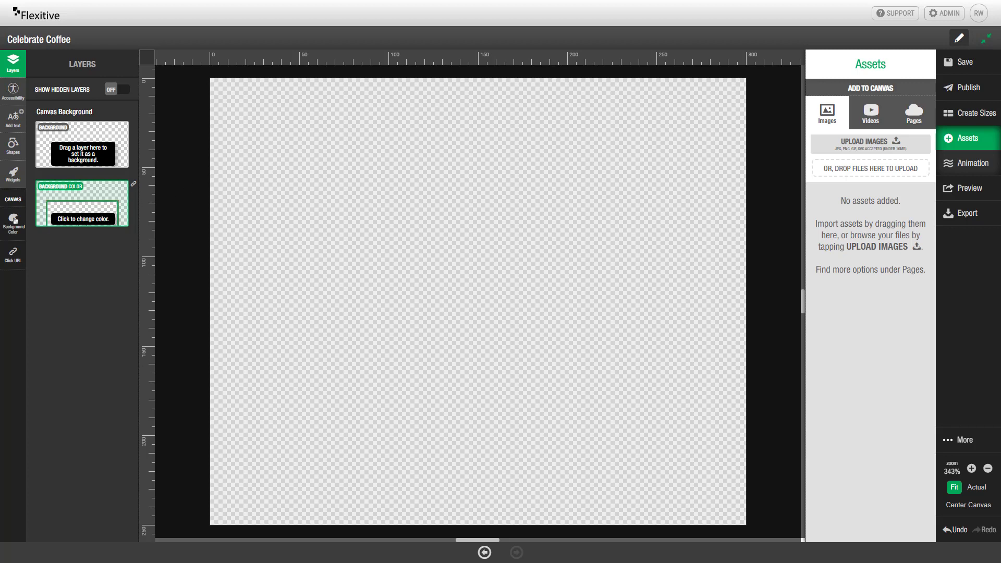
{"action": "left_click", "coordinate": [83, 220]}
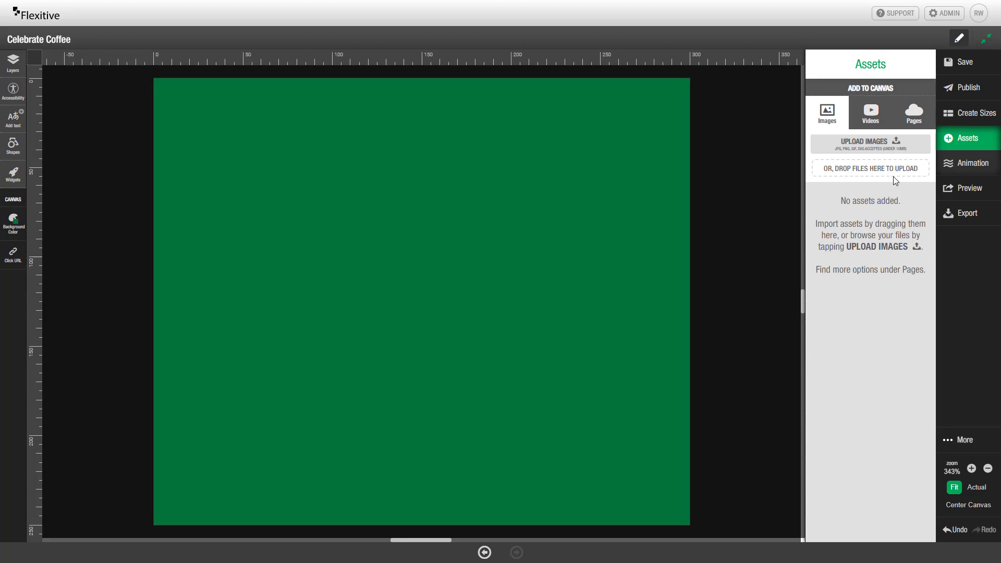
- Upload the Whole Beans and Premium Roast product images to the asset library
{"action": "left_click", "coordinate": [903, 149]}
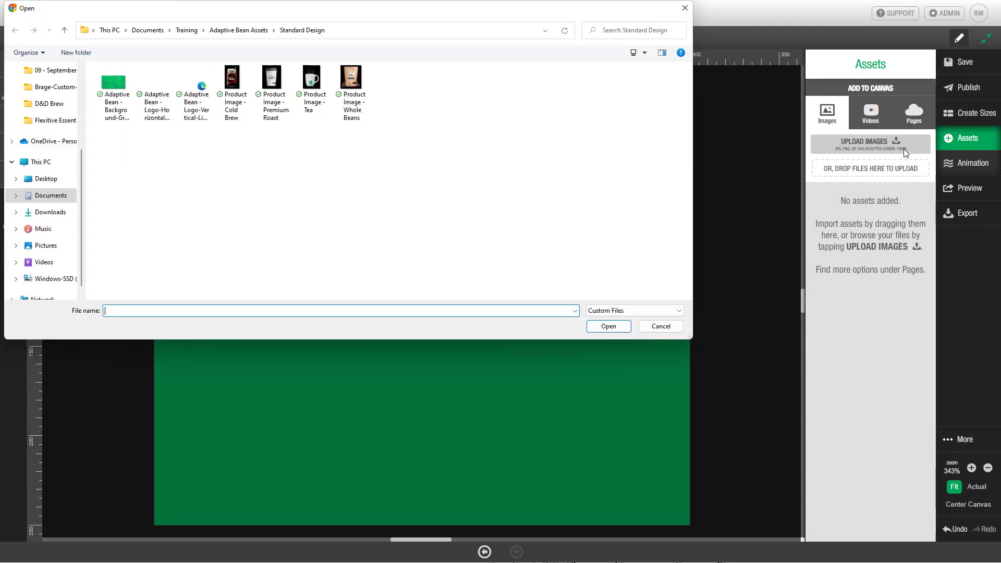
{"action": "left_click", "coordinate": [346, 85]}
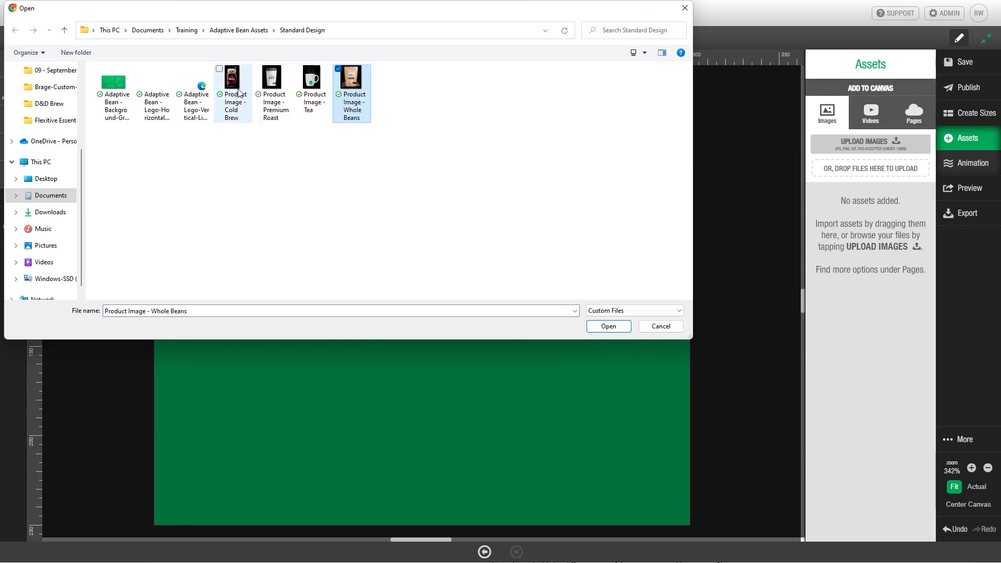
{"action": "left_click", "coordinate": [271, 81], "text": "ctrl"}
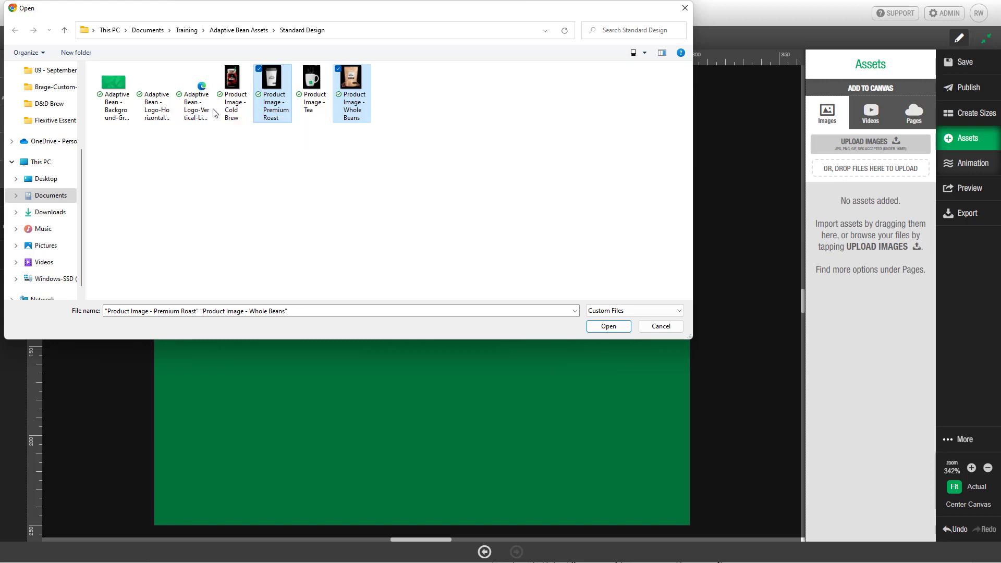
{"action": "key", "text": "Return"}
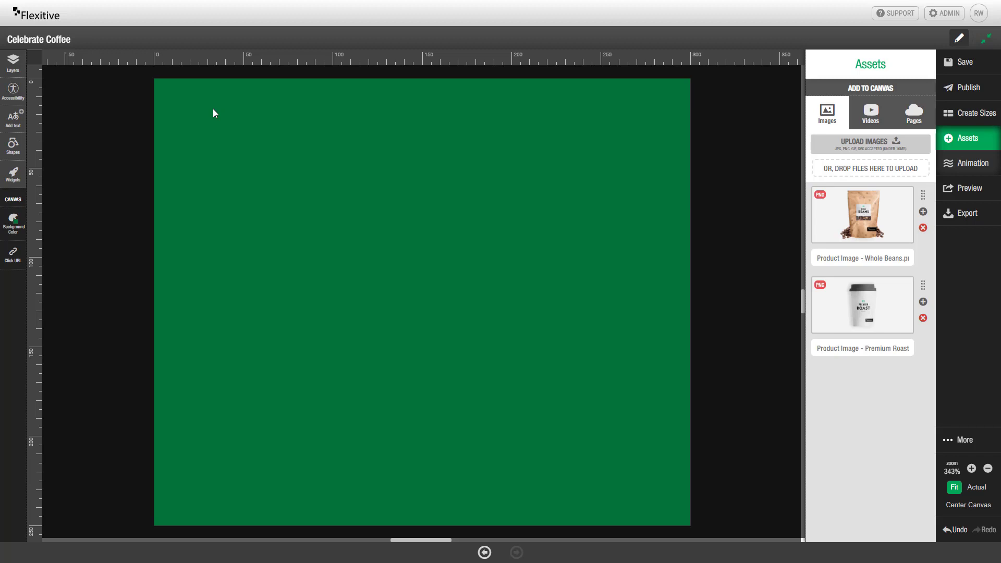
- Go to the Global Assets Library's Static Logos list
{"action": "left_click", "coordinate": [911, 125]}
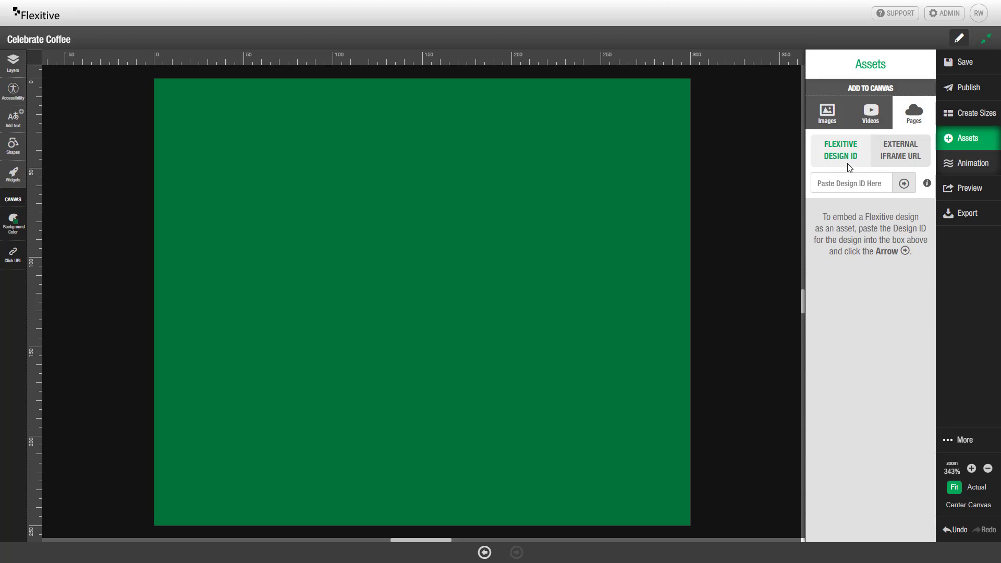
{"action": "left_click", "coordinate": [986, 39]}
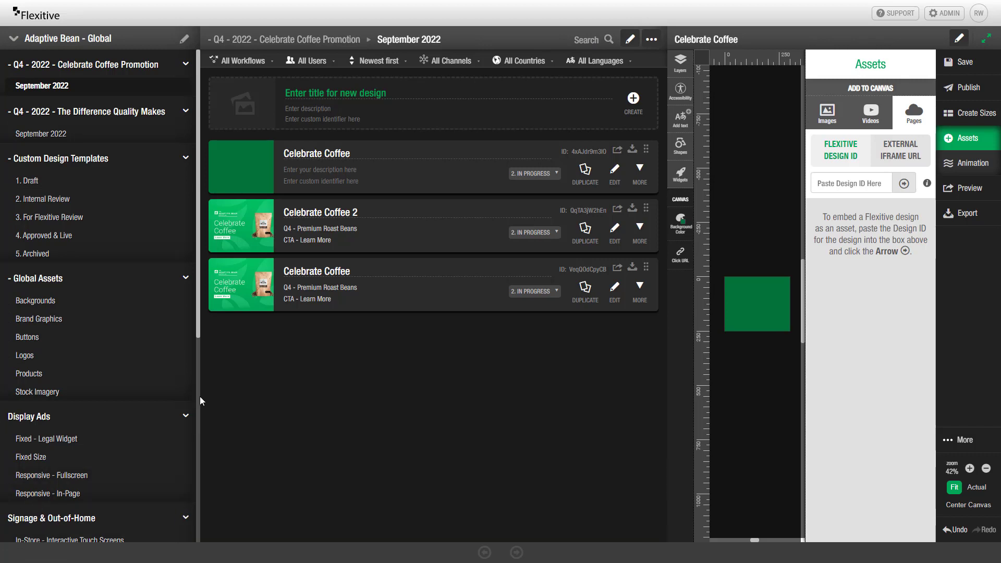
{"action": "left_click", "coordinate": [14, 39]}
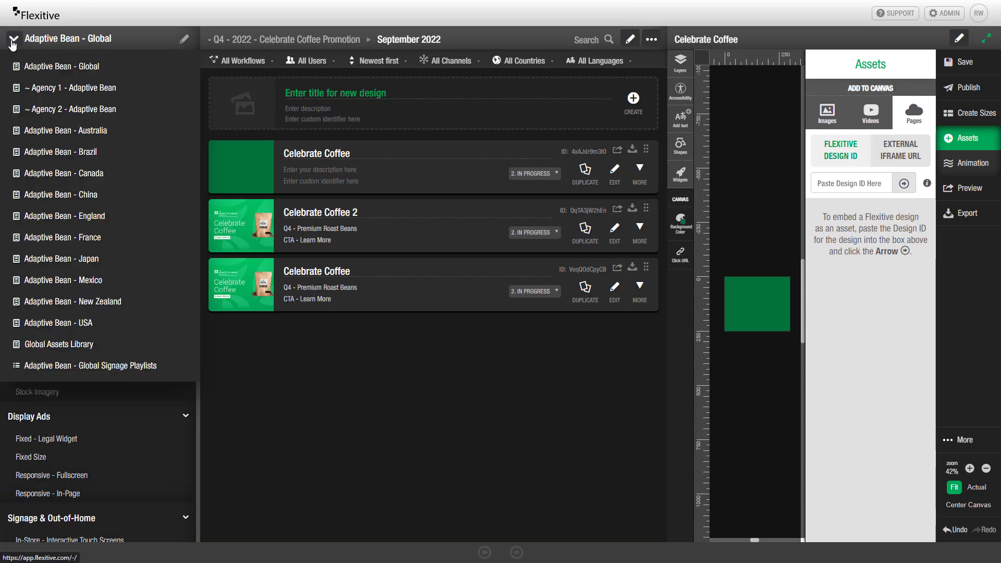
{"action": "left_click", "coordinate": [81, 347]}
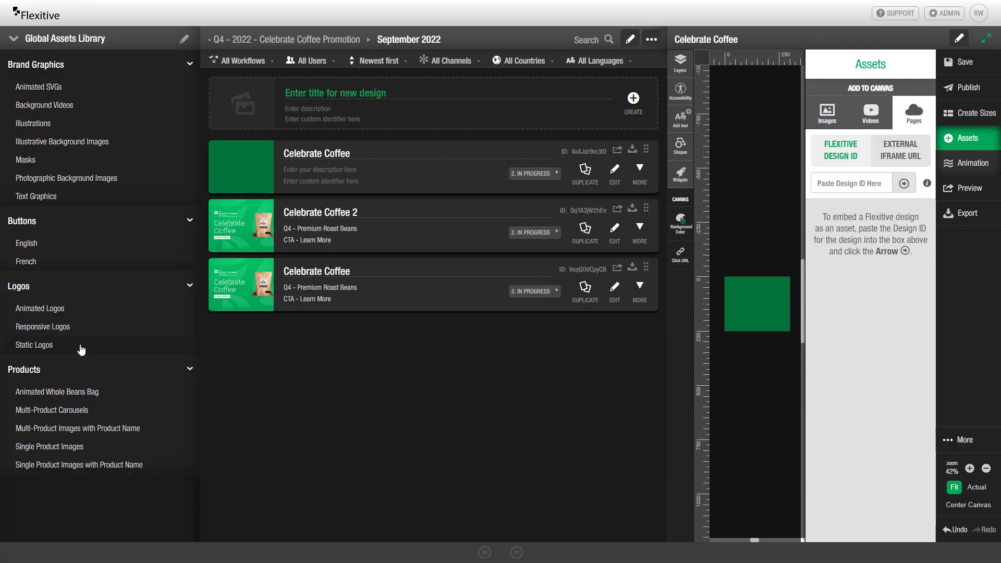
{"action": "left_click", "coordinate": [81, 348]}
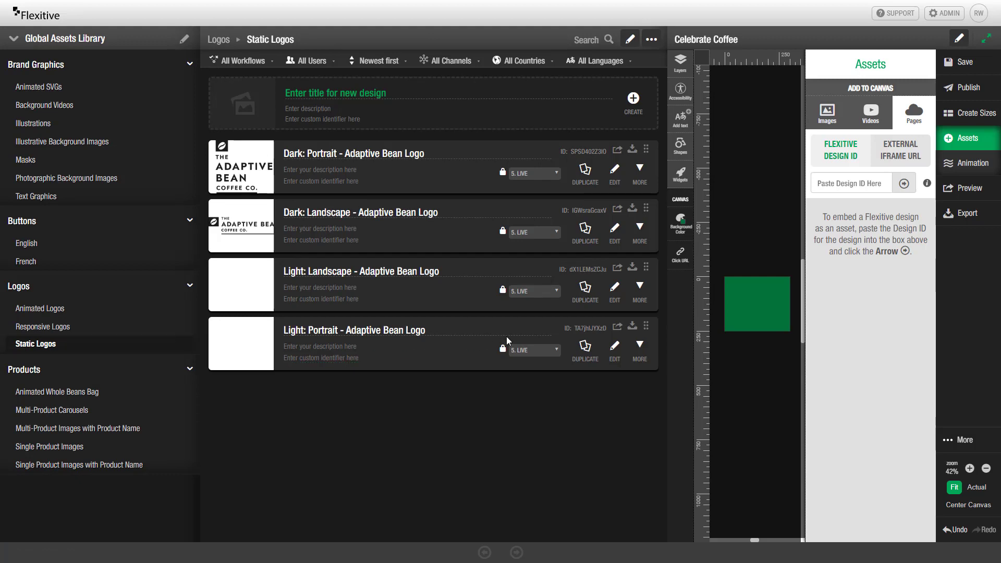
- Add the Light: Portrait logo as a page asset using its design ID
{"action": "left_click", "coordinate": [589, 330]}
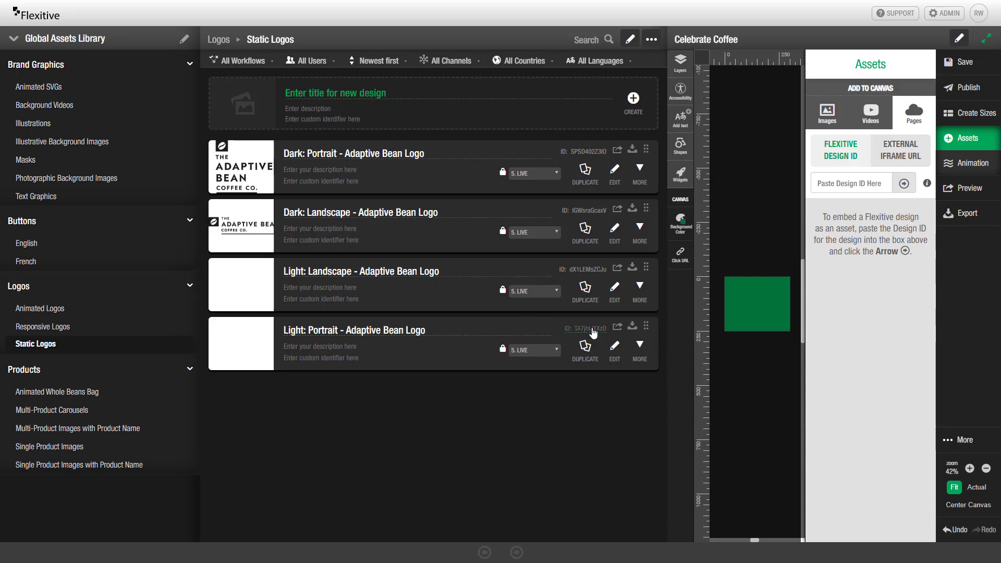
{"action": "left_click", "coordinate": [845, 186]}
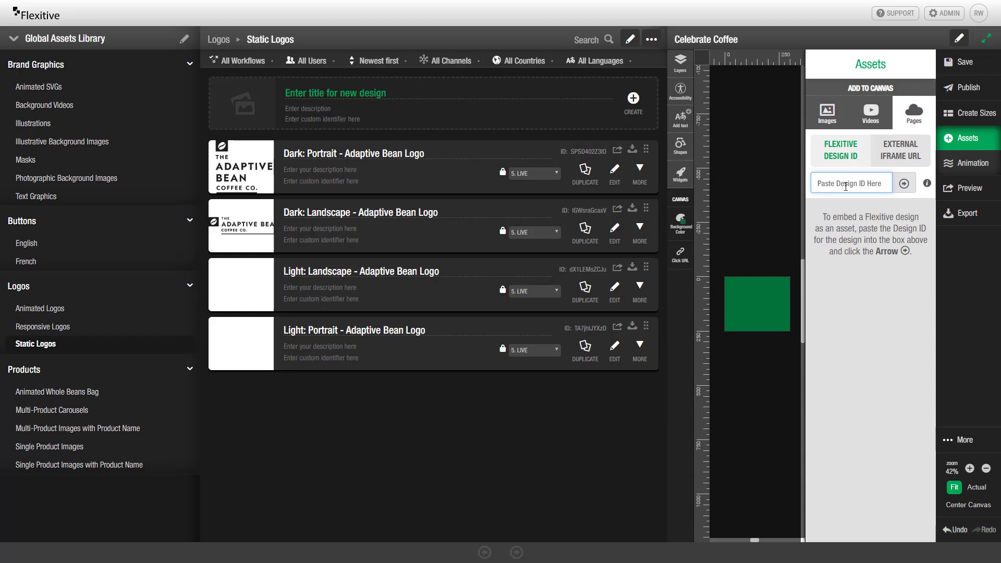
{"action": "key", "text": "ctrl+v"}
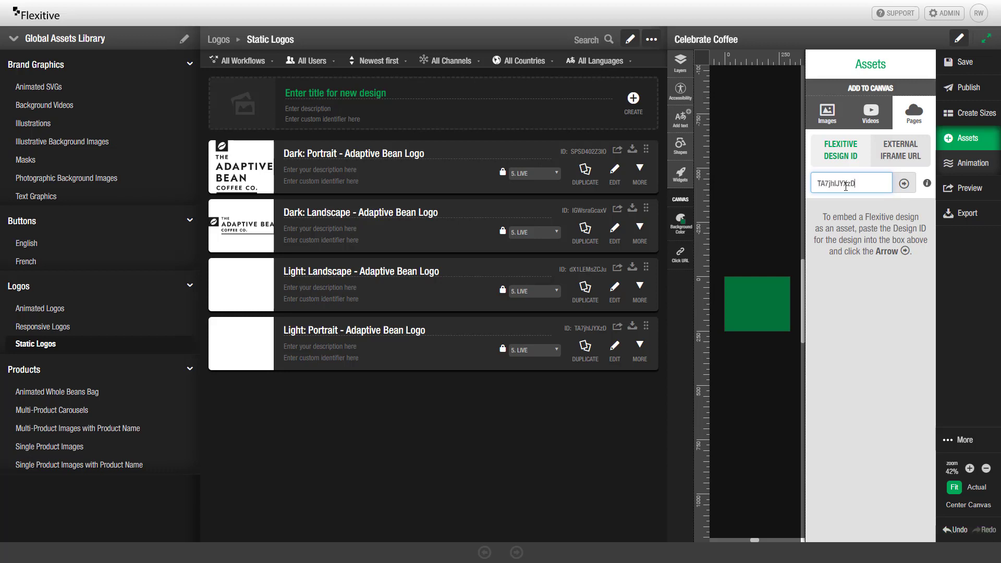
{"action": "left_click", "coordinate": [906, 186]}
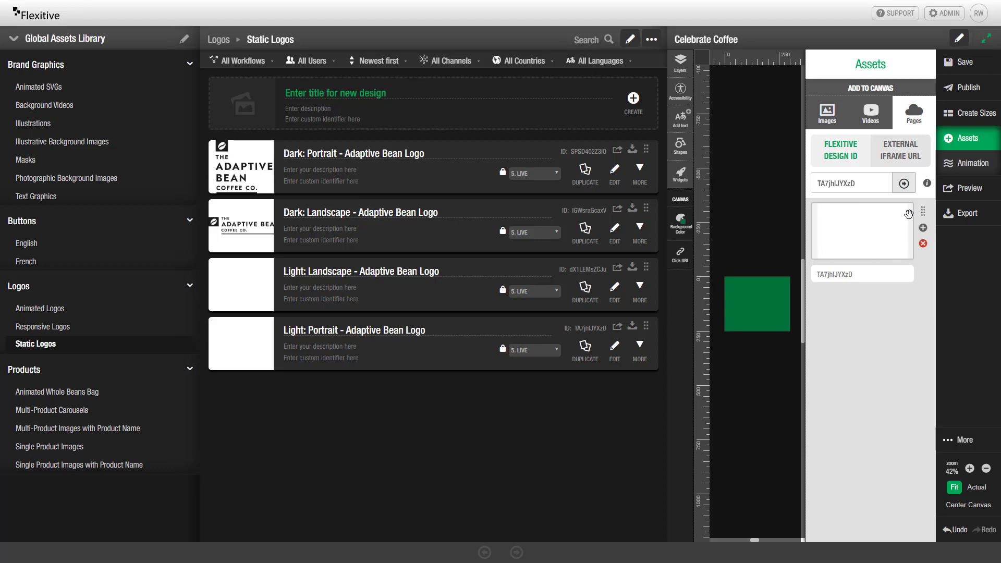
- Add the Light: Landscape logo by its design ID and return to the fullscreen editor
{"action": "left_click", "coordinate": [587, 269]}
{"action": "double_click", "coordinate": [854, 184]}
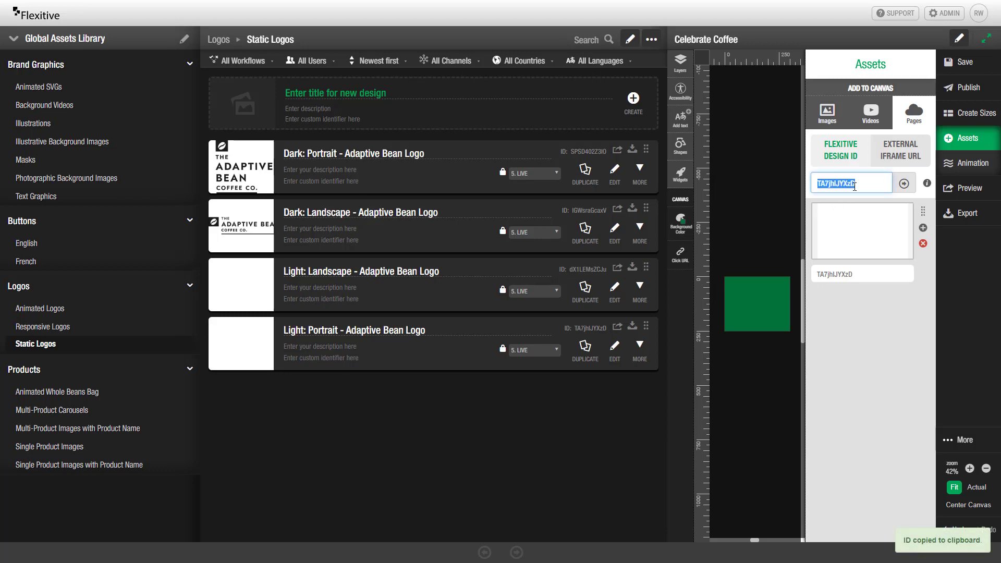
{"action": "key", "text": "ctrl+v"}
{"action": "left_click", "coordinate": [905, 184]}
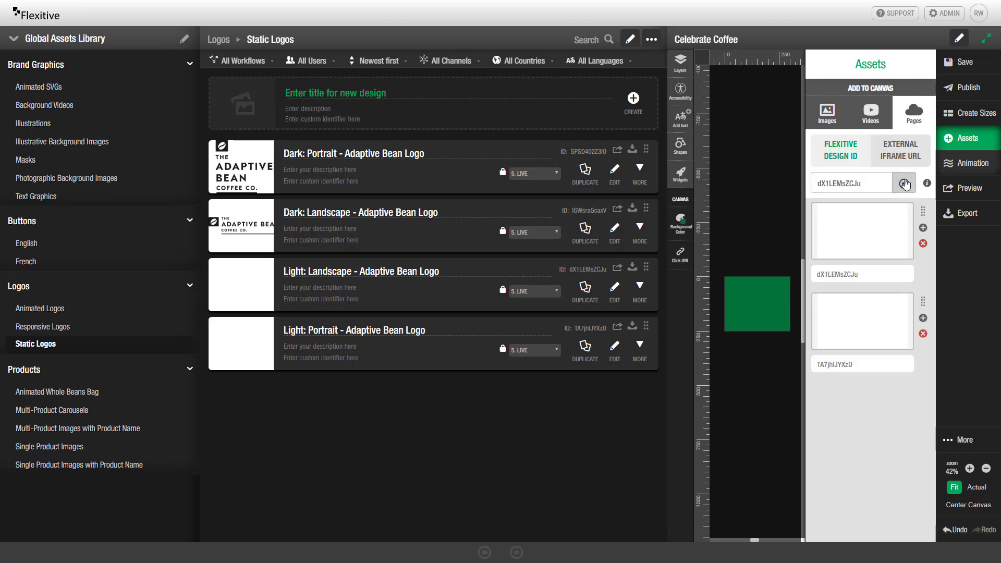
{"action": "left_click", "coordinate": [986, 41]}
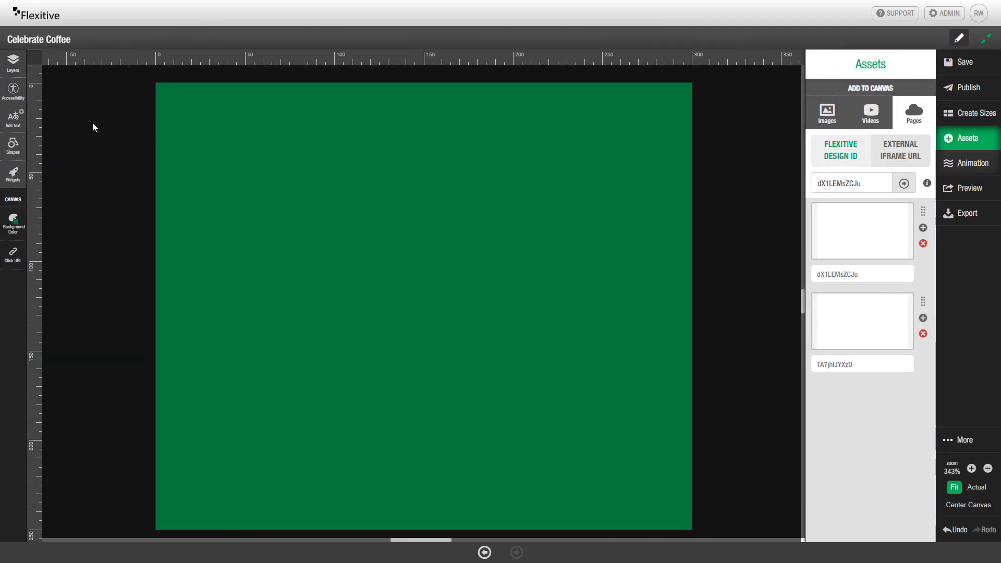
- Place the Premium Roast cup image on the canvas and size its box to 81 by 102.4
{"action": "left_click", "coordinate": [830, 116]}
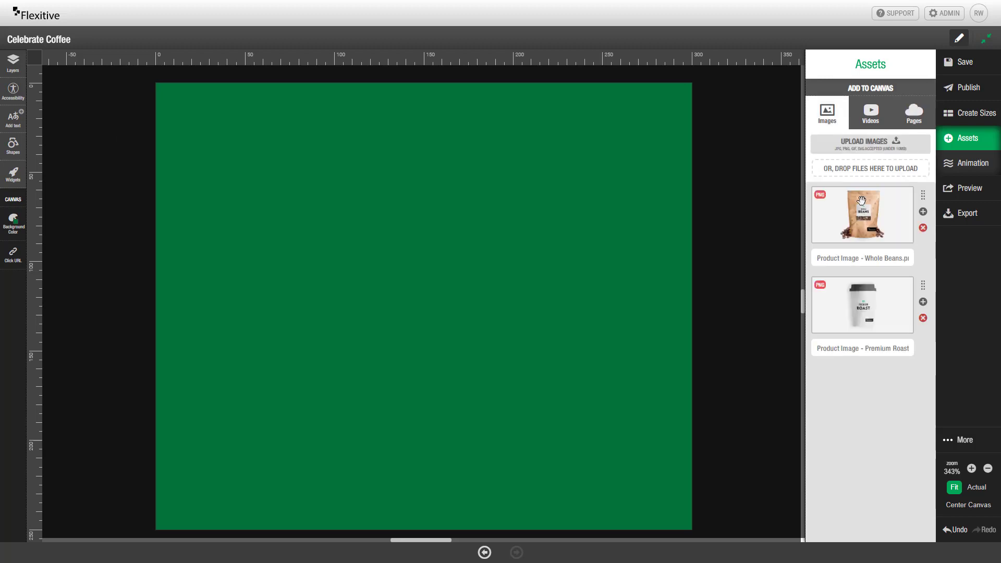
{"action": "left_click_drag", "start_coordinate": [873, 309], "coordinate": [442, 180]}
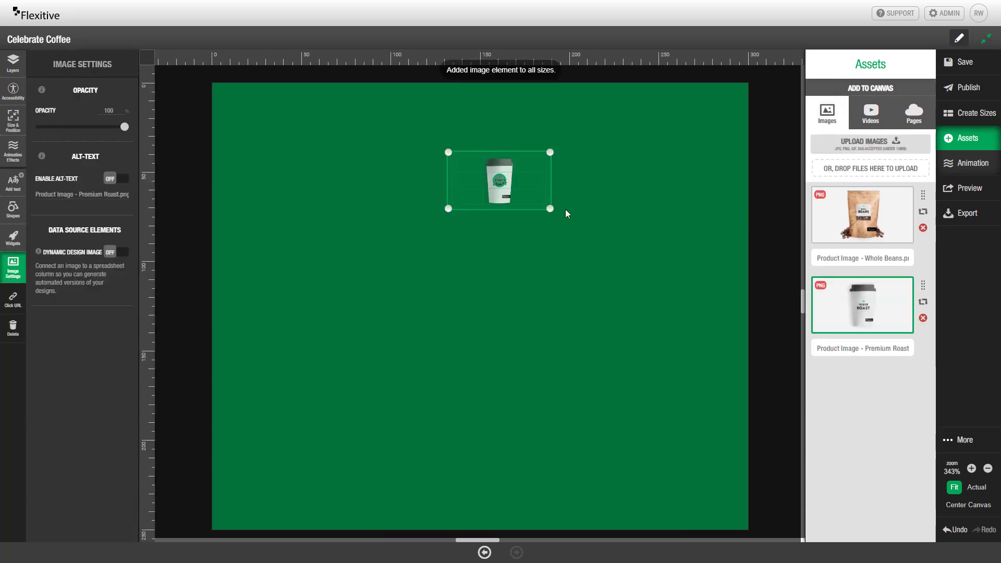
{"action": "left_click_drag", "start_coordinate": [550, 209], "coordinate": [719, 495]}
{"action": "left_click_drag", "start_coordinate": [667, 366], "coordinate": [577, 357]}
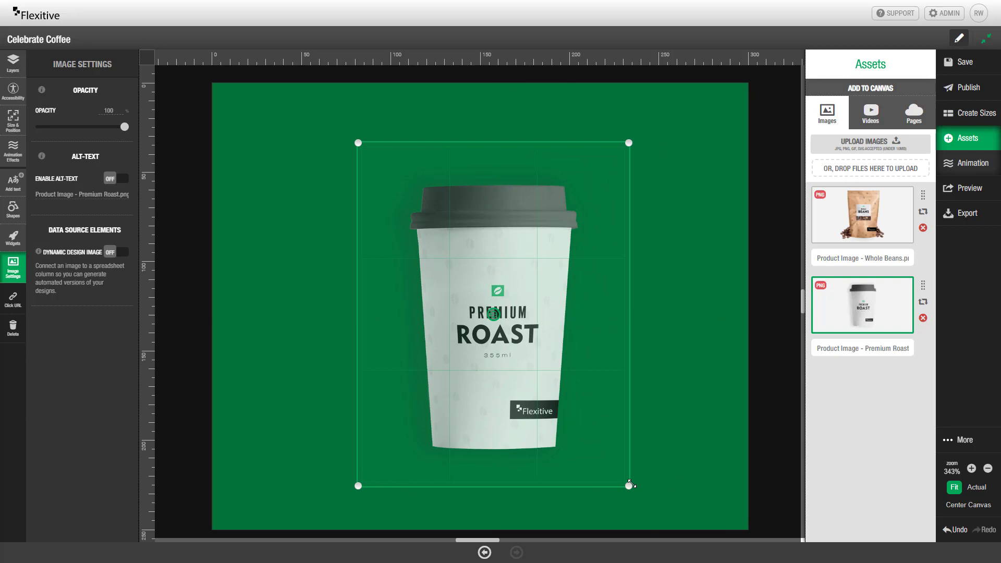
{"action": "left_click_drag", "start_coordinate": [629, 485], "coordinate": [668, 324]}
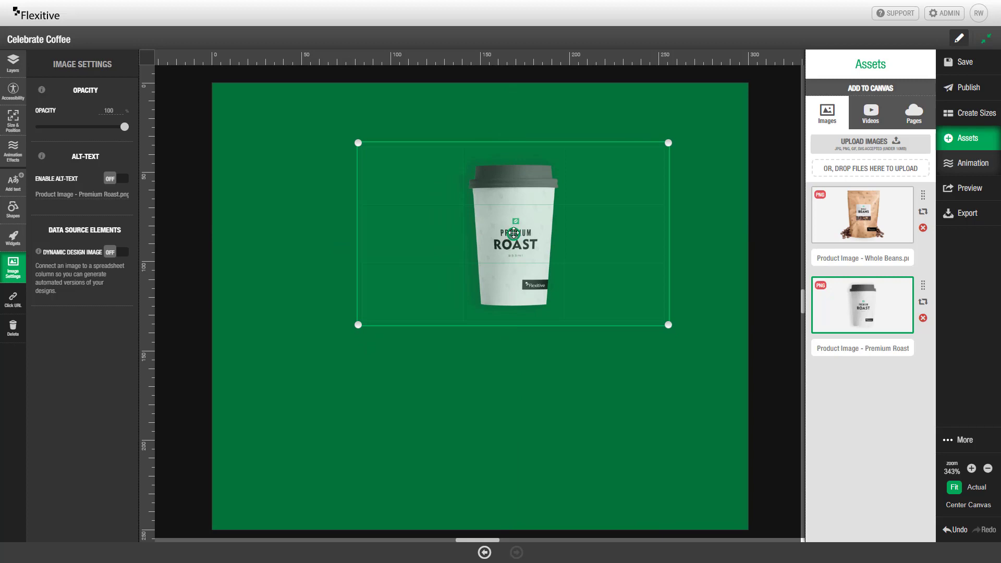
{"action": "mouse_move", "coordinate": [513, 234]}
{"action": "left_mouse_down"}
{"action": "mouse_move", "coordinate": [375, 232]}
{"action": "mouse_move", "coordinate": [659, 245]}
{"action": "mouse_move", "coordinate": [565, 230]}
{"action": "mouse_move", "coordinate": [518, 208]}
{"action": "mouse_move", "coordinate": [518, 162]}
{"action": "mouse_move", "coordinate": [518, 317]}
{"action": "mouse_move", "coordinate": [513, 235]}
{"action": "left_mouse_up"}
- Try Fill & Crop with zoom, revert to Fit, then enlarge the cup to 131.3 by 166
{"action": "left_click", "coordinate": [13, 120]}
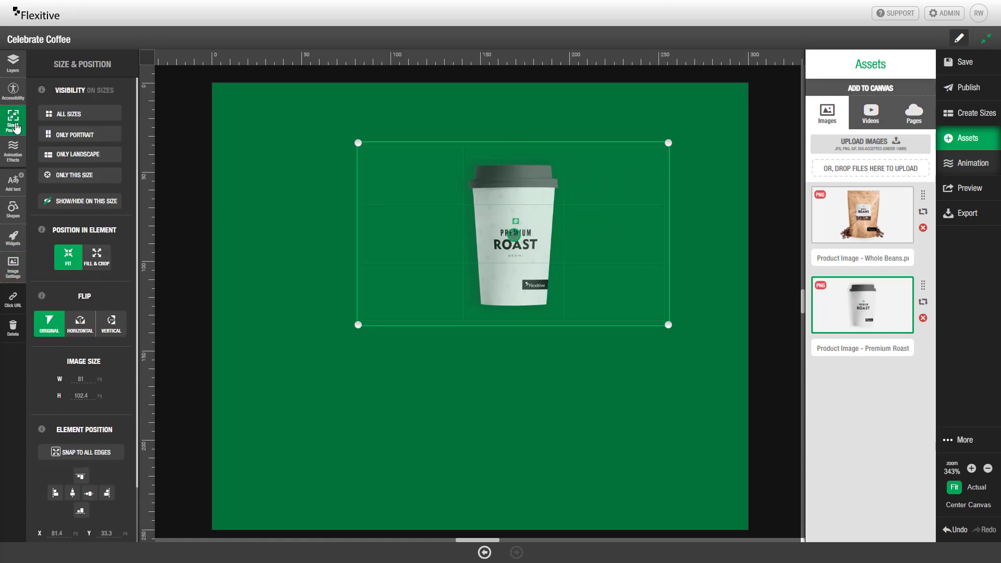
{"action": "left_click", "coordinate": [103, 267]}
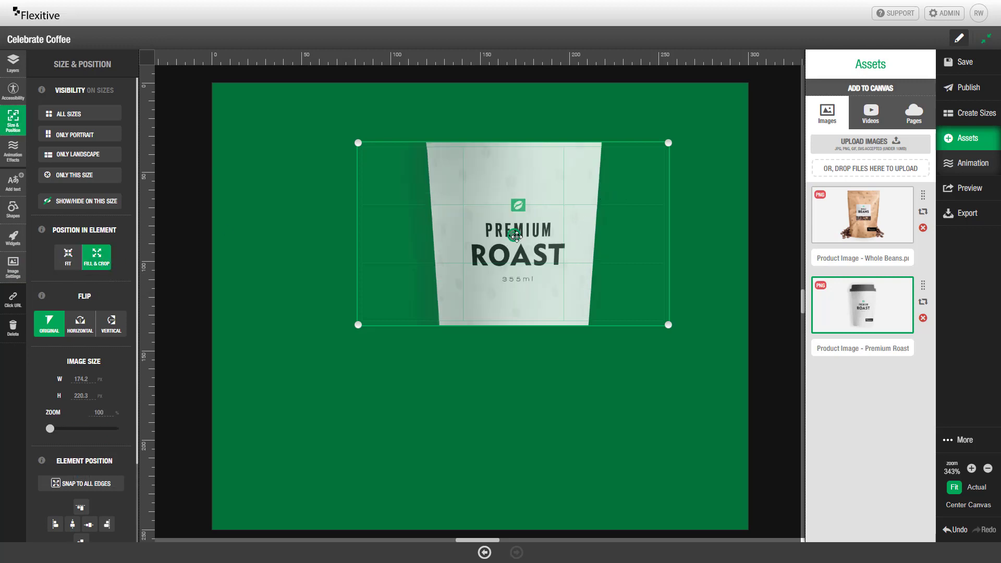
{"action": "mouse_move", "coordinate": [516, 236]}
{"action": "left_mouse_down"}
{"action": "mouse_move", "coordinate": [521, 162]}
{"action": "mouse_move", "coordinate": [514, 317]}
{"action": "mouse_move", "coordinate": [526, 234]}
{"action": "mouse_move", "coordinate": [516, 232]}
{"action": "left_mouse_up"}
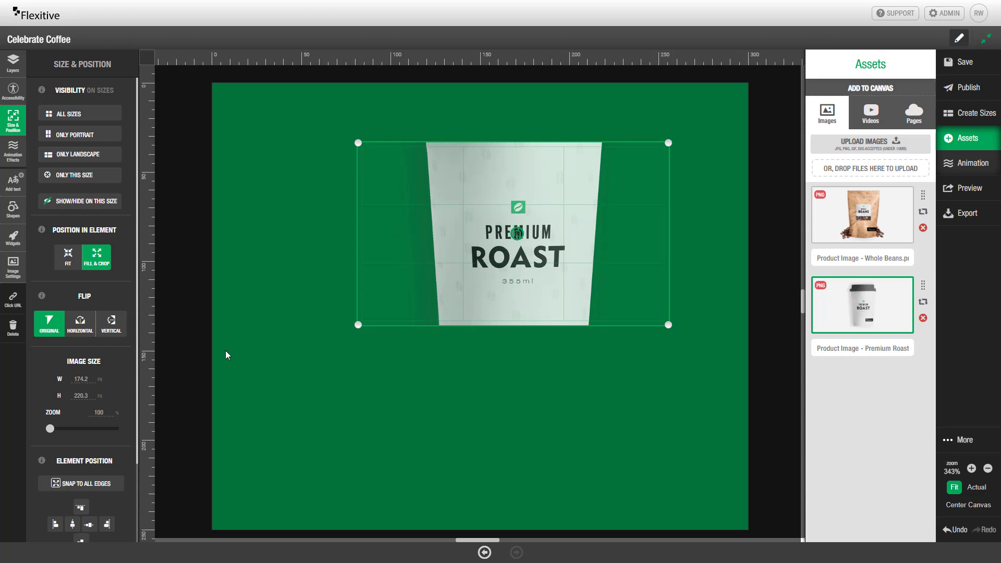
{"action": "left_click_drag", "start_coordinate": [50, 429], "coordinate": [64, 428]}
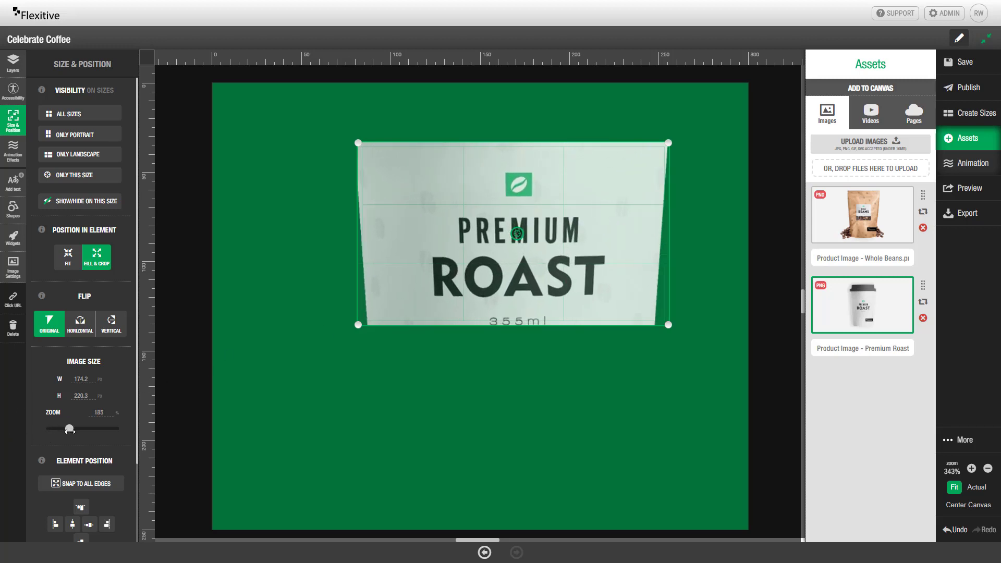
{"action": "left_click_drag", "start_coordinate": [70, 429], "coordinate": [43, 428]}
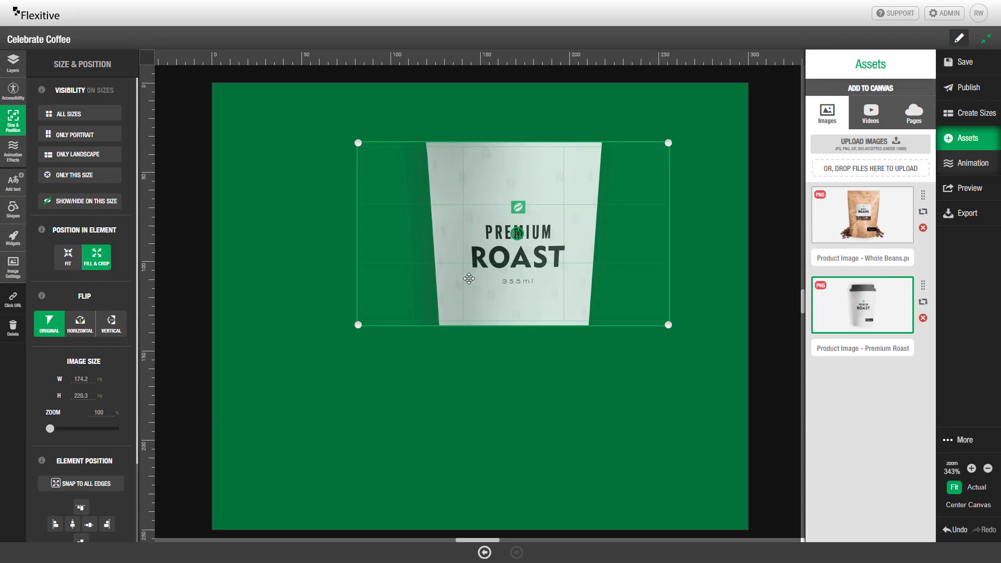
{"action": "left_click", "coordinate": [69, 261]}
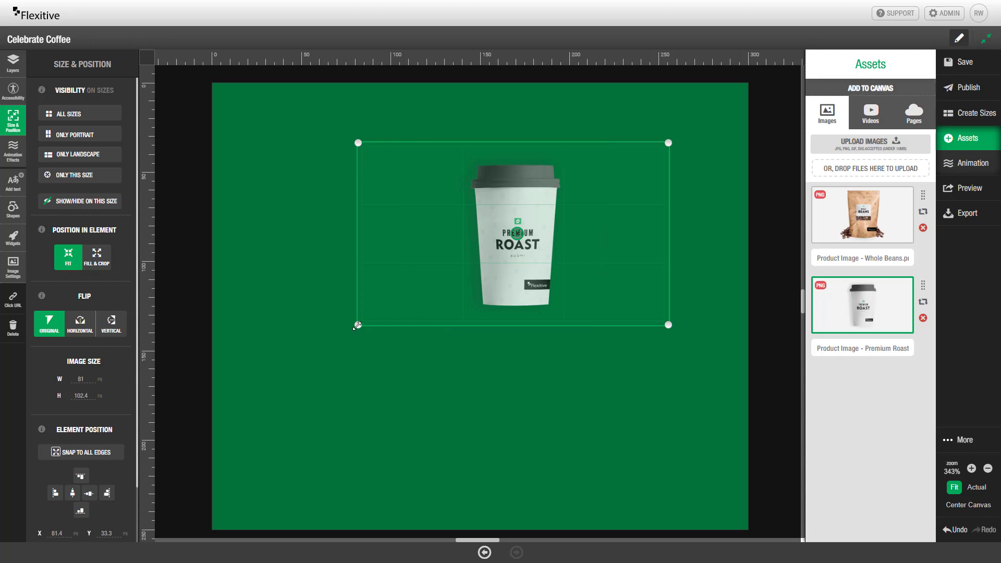
{"action": "left_click_drag", "start_coordinate": [357, 324], "coordinate": [487, 469]}
{"action": "left_click_drag", "start_coordinate": [579, 405], "coordinate": [584, 391]}
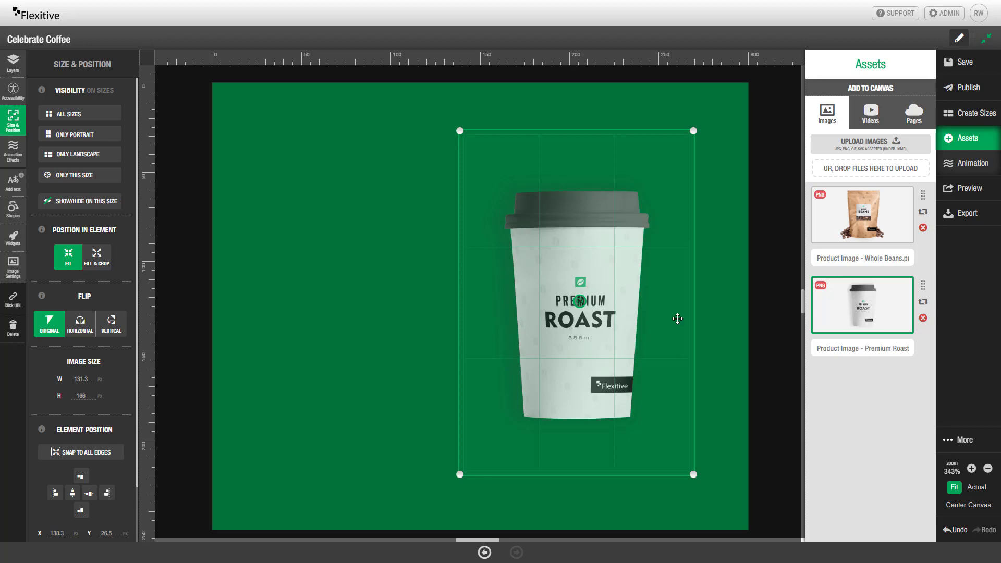
- Place the Light: Portrait logo top-left, set it to Fit, and size it 63.6 by 56.1
{"action": "left_click", "coordinate": [911, 119]}
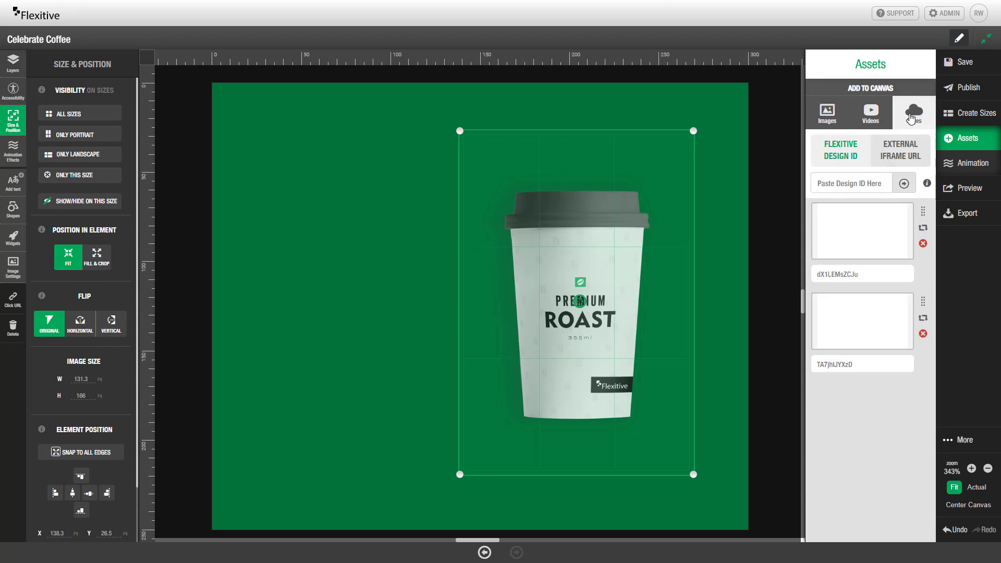
{"action": "left_click_drag", "start_coordinate": [862, 320], "coordinate": [315, 165]}
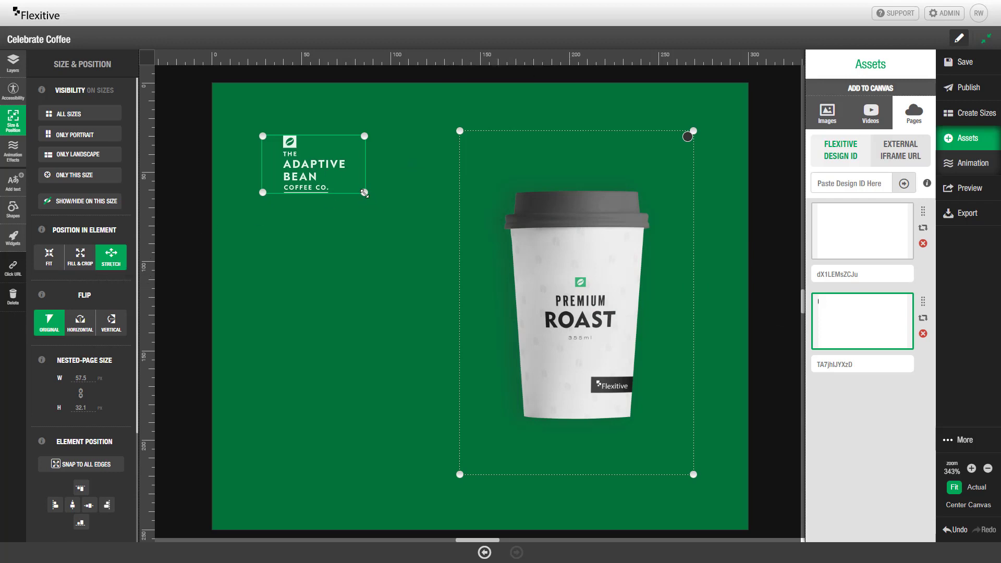
{"action": "left_click_drag", "start_coordinate": [365, 192], "coordinate": [353, 219]}
{"action": "left_click", "coordinate": [49, 256]}
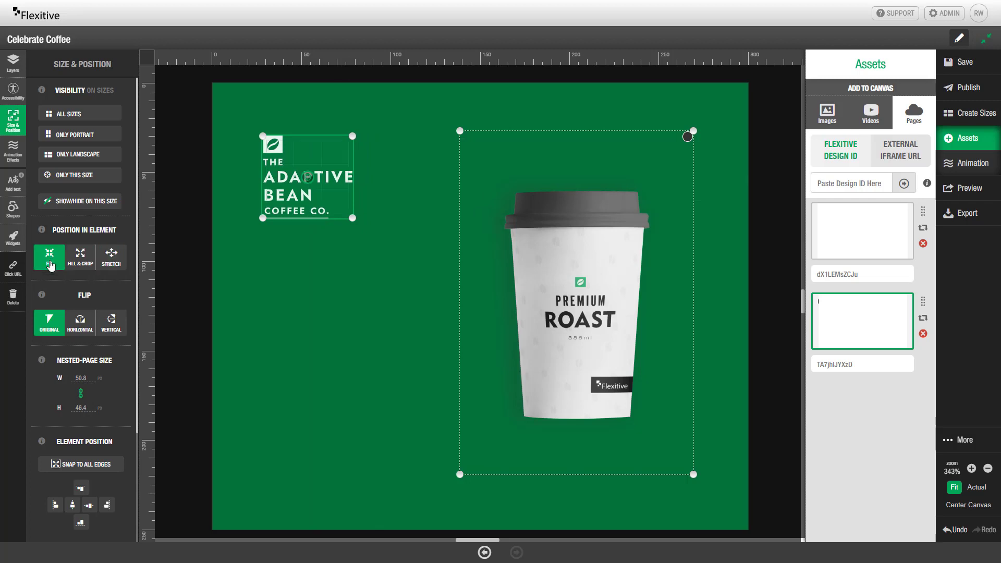
{"action": "left_click_drag", "start_coordinate": [309, 177], "coordinate": [273, 177]}
{"action": "left_click_drag", "start_coordinate": [353, 218], "coordinate": [416, 240]}
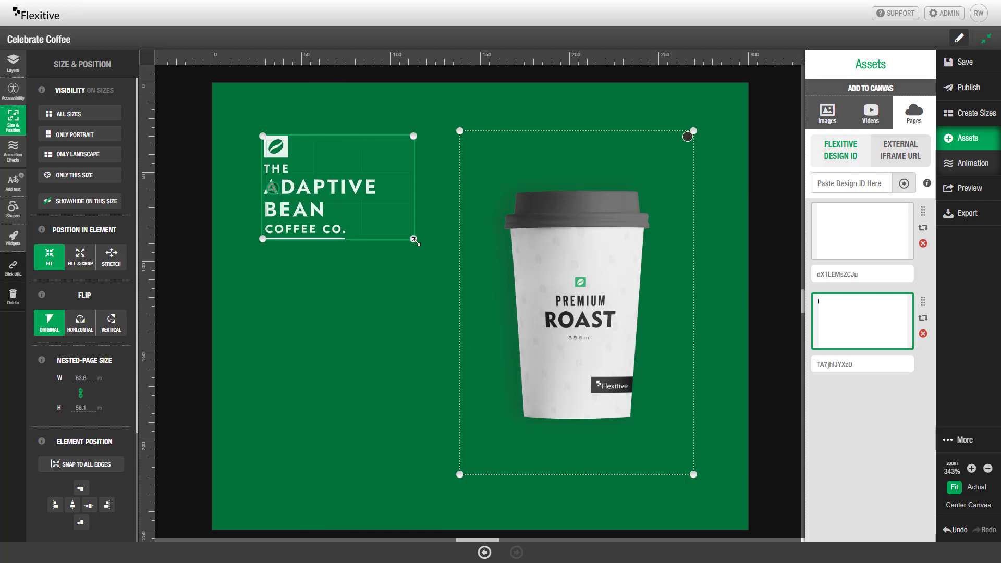
- Swap the selected Premium Roast cup for the Whole Beans bag image
{"action": "left_click", "coordinate": [566, 258]}
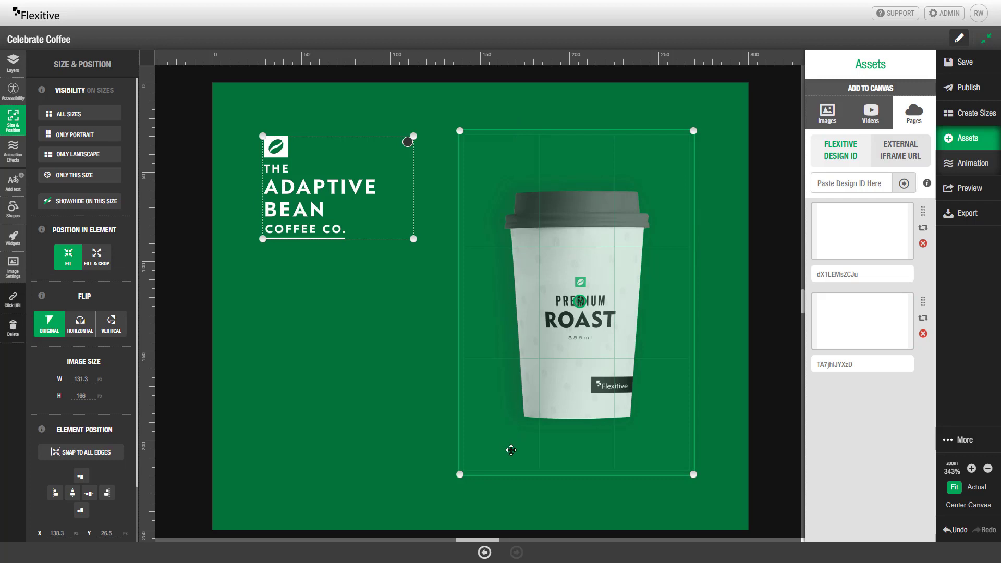
{"action": "left_click", "coordinate": [821, 127]}
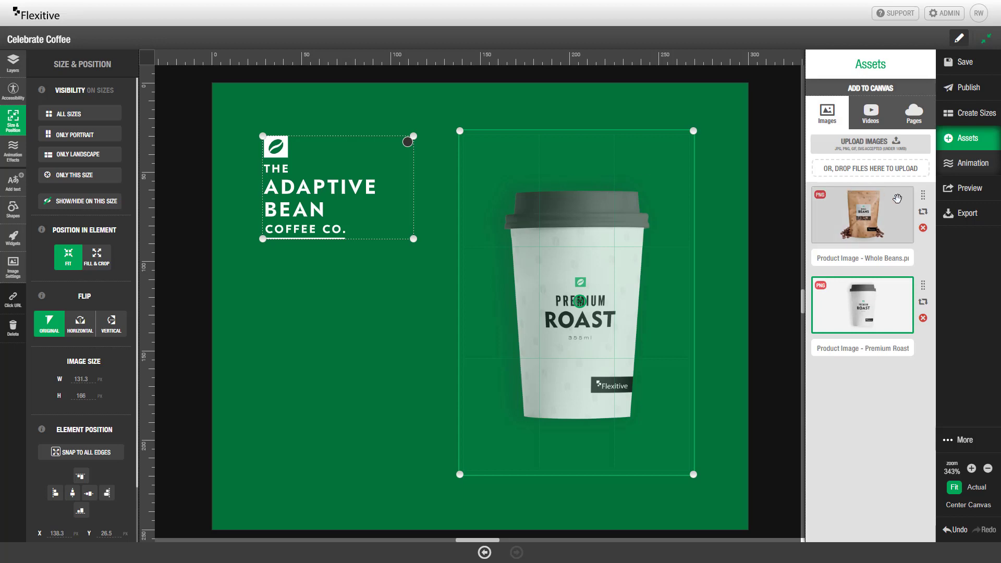
{"action": "left_click", "coordinate": [927, 219]}
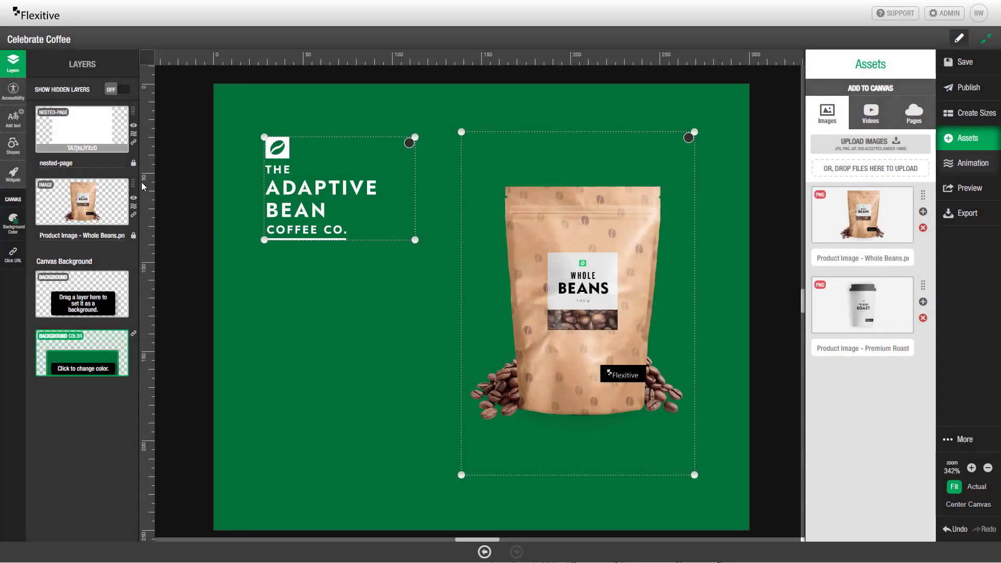
- Add a text box below the logo and make its text white
{"action": "left_click", "coordinate": [18, 123]}
{"action": "left_click_drag", "start_coordinate": [413, 278], "coordinate": [411, 314]}
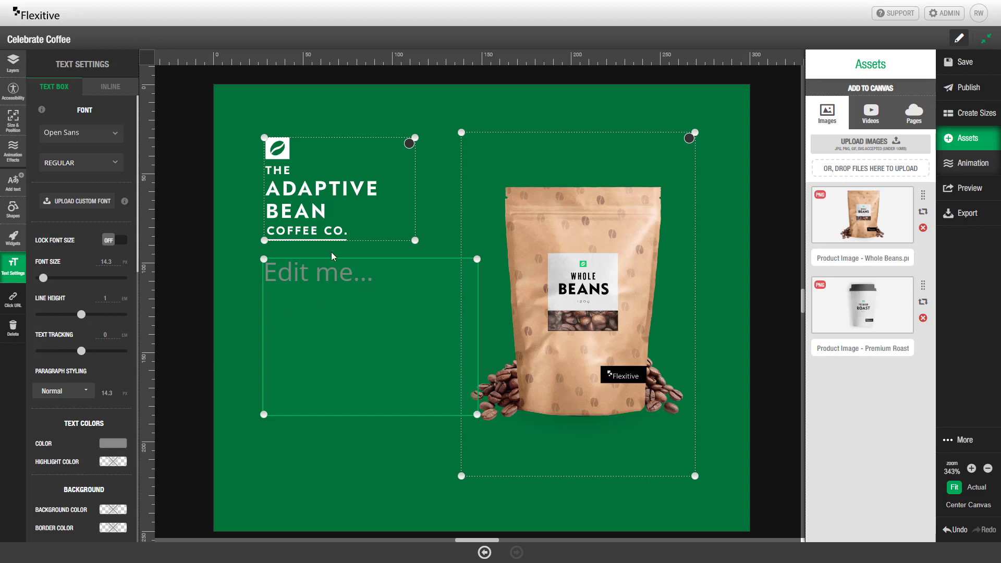
{"action": "left_click", "coordinate": [115, 444]}
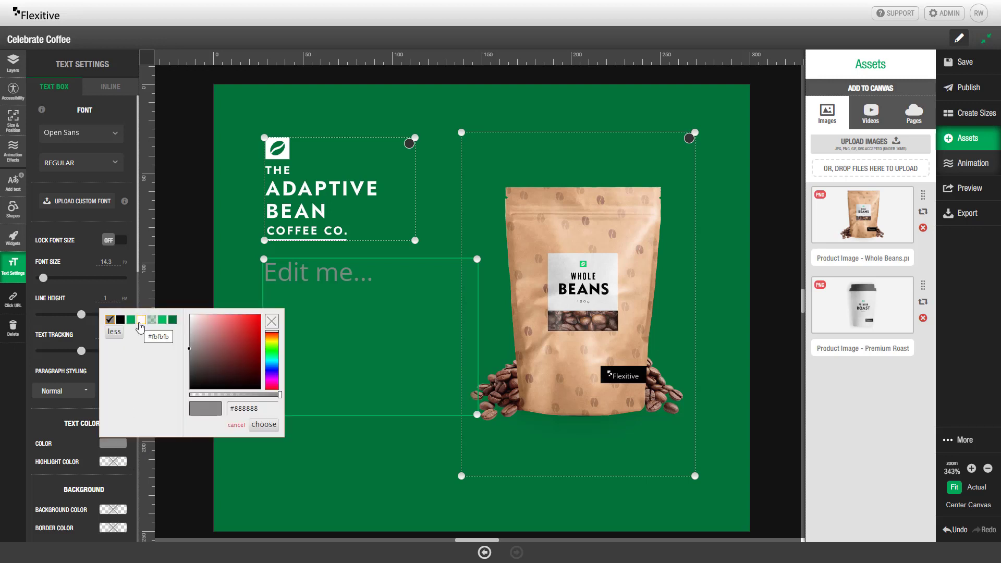
{"action": "left_click", "coordinate": [141, 320]}
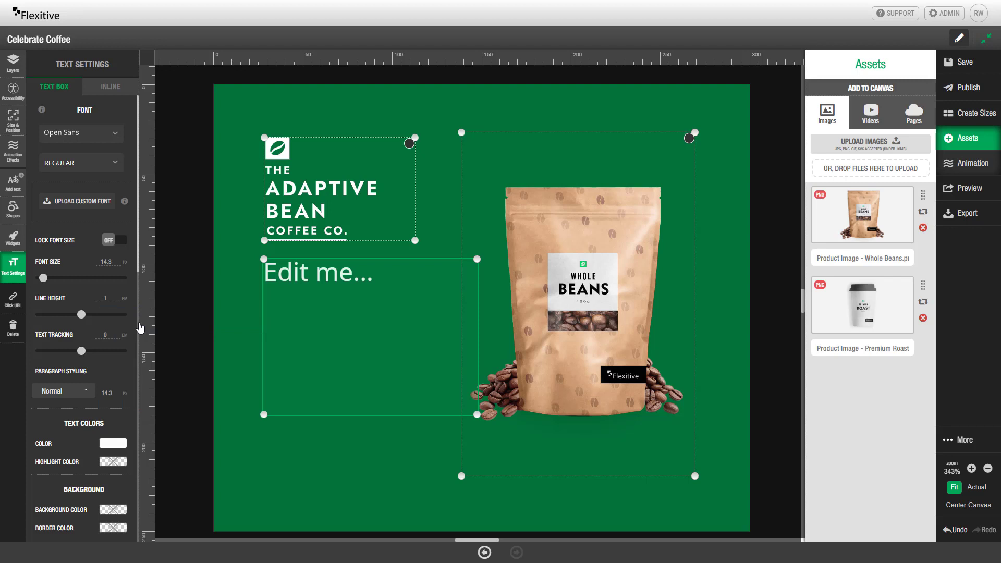
- Set the text to Roboto Light 300 and select the 'Edit me...' wording
{"action": "left_click", "coordinate": [115, 139]}
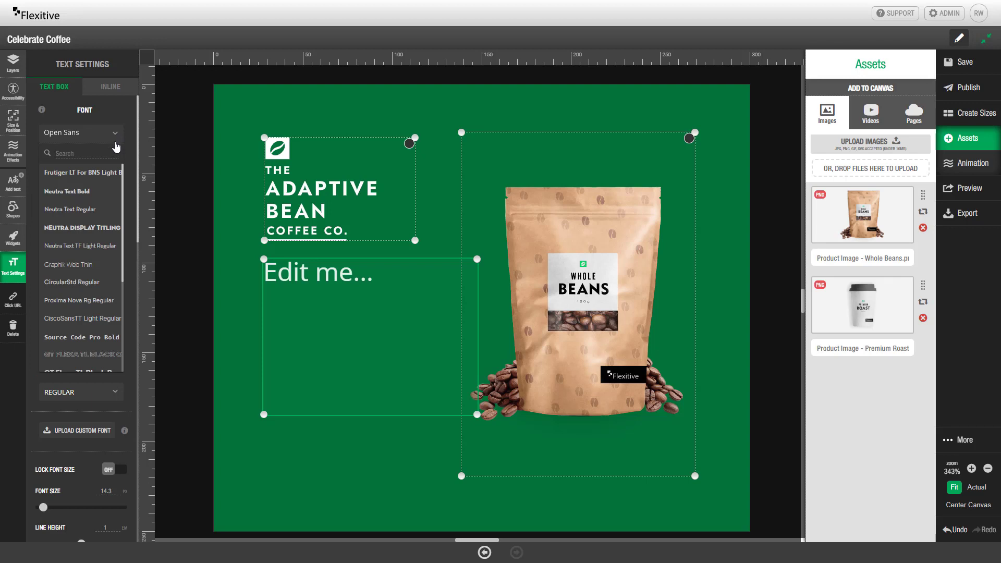
{"action": "type", "text": "robo"}
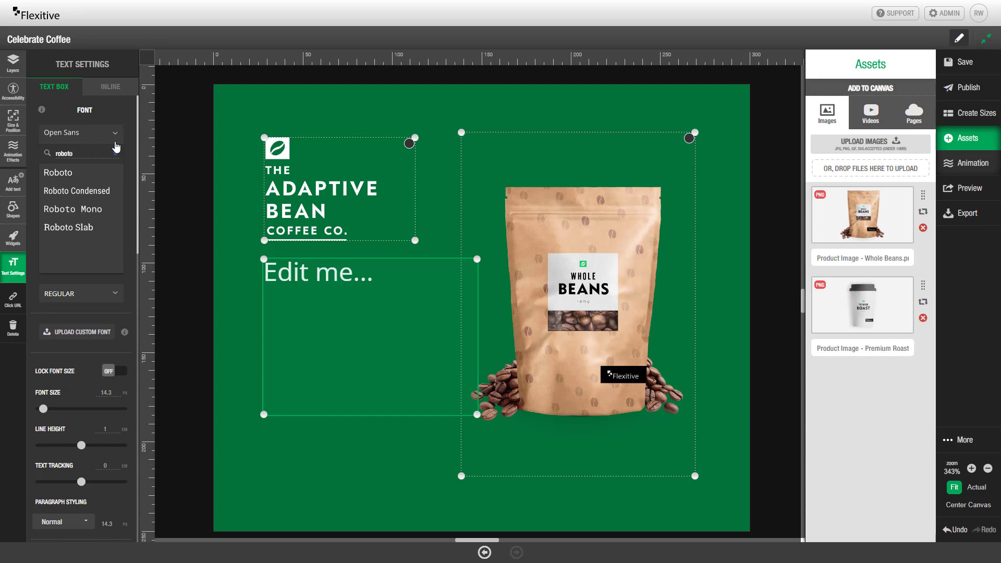
{"action": "type", "text": "to"}
{"action": "left_click", "coordinate": [108, 164]}
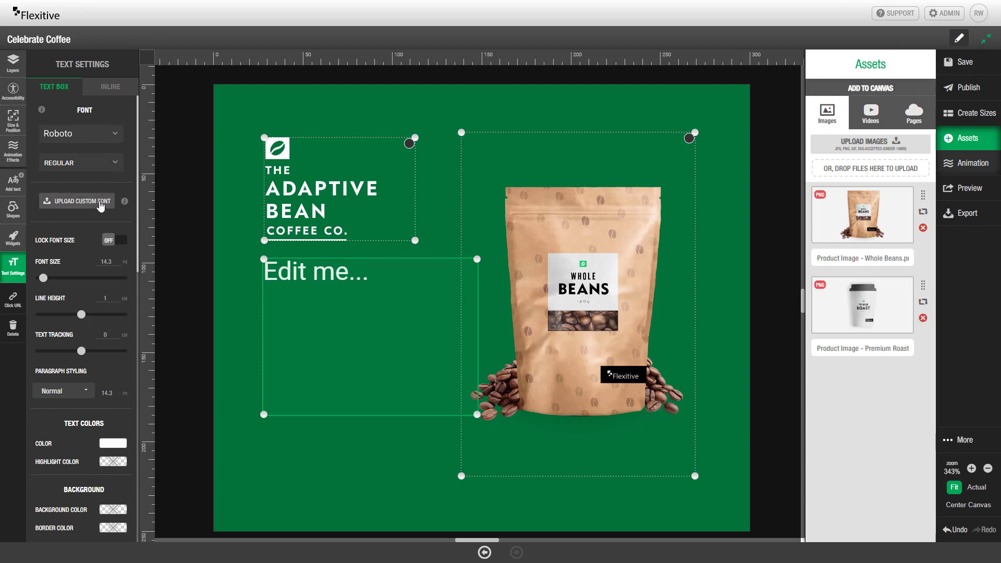
{"action": "left_click", "coordinate": [93, 164]}
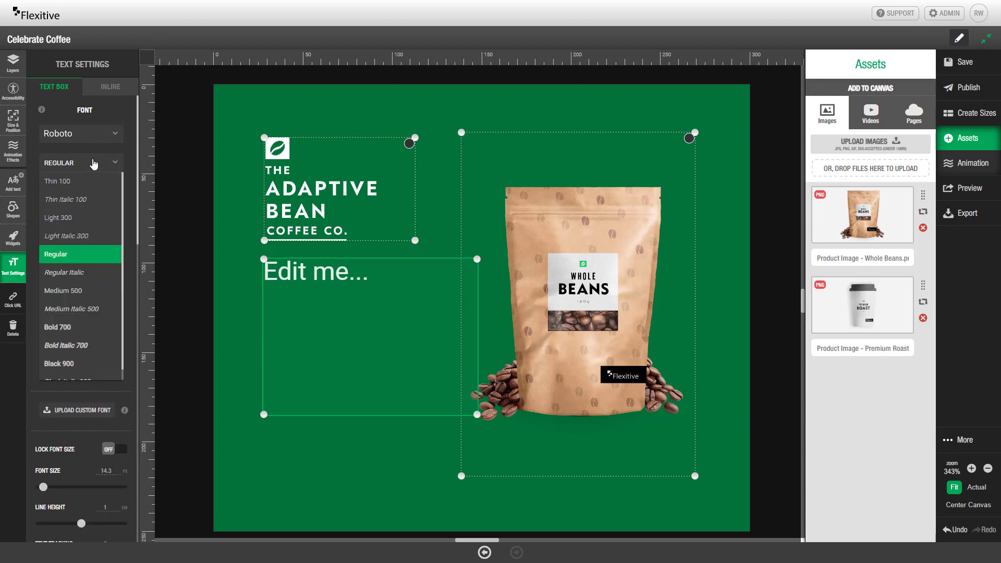
{"action": "left_click", "coordinate": [89, 218]}
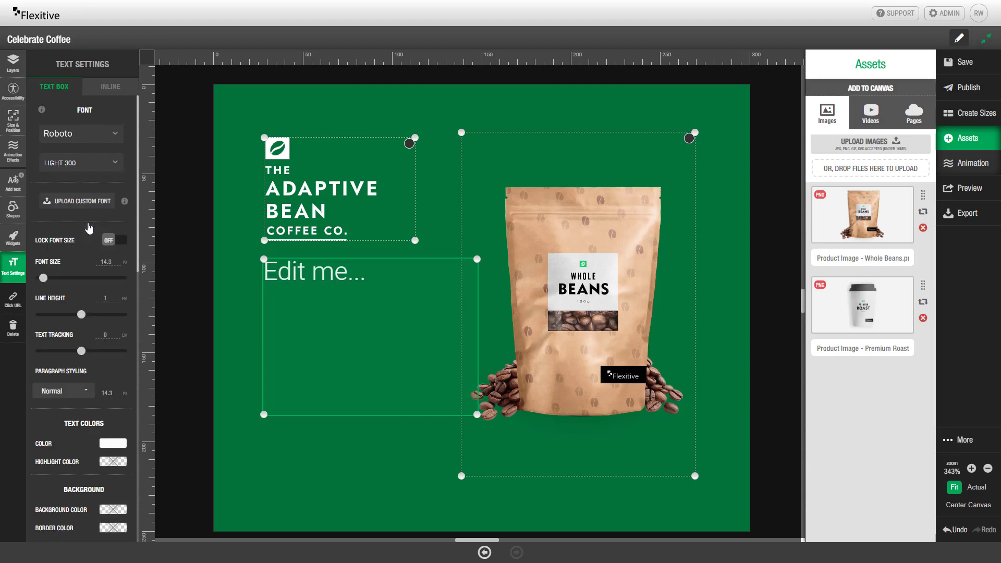
{"action": "left_click", "coordinate": [370, 276]}
{"action": "left_click_drag", "start_coordinate": [366, 274], "coordinate": [184, 225]}
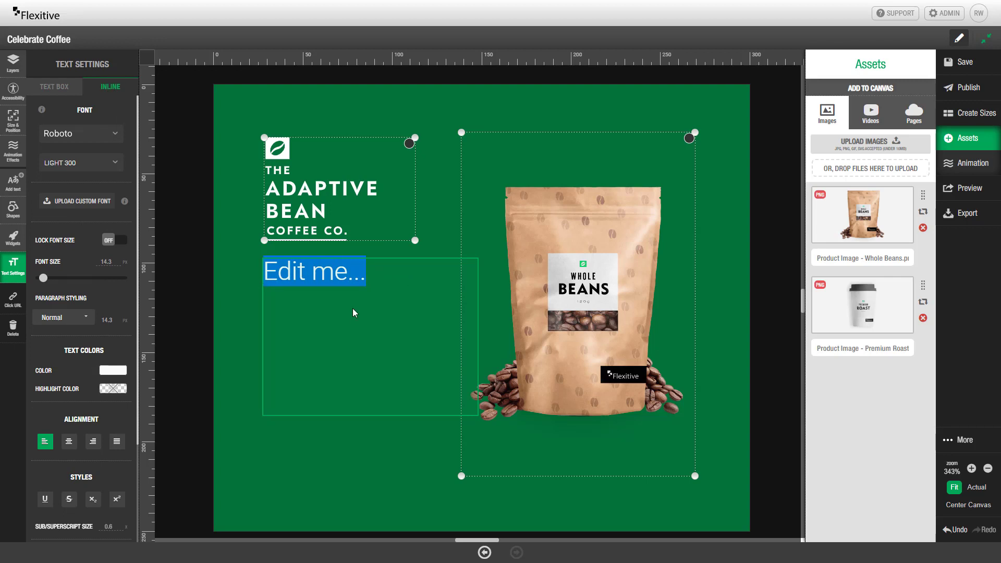
- Replace the text with 'Celebrate Coffee' and narrow the box so it wraps at font size 23
{"action": "type", "text": "C"}
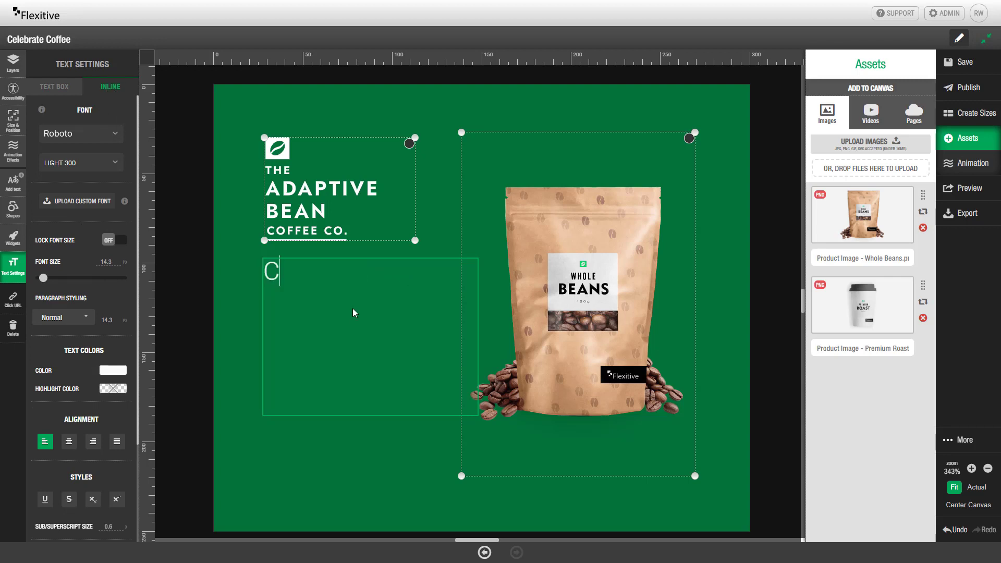
{"action": "type", "text": "elebrate Coffee"}
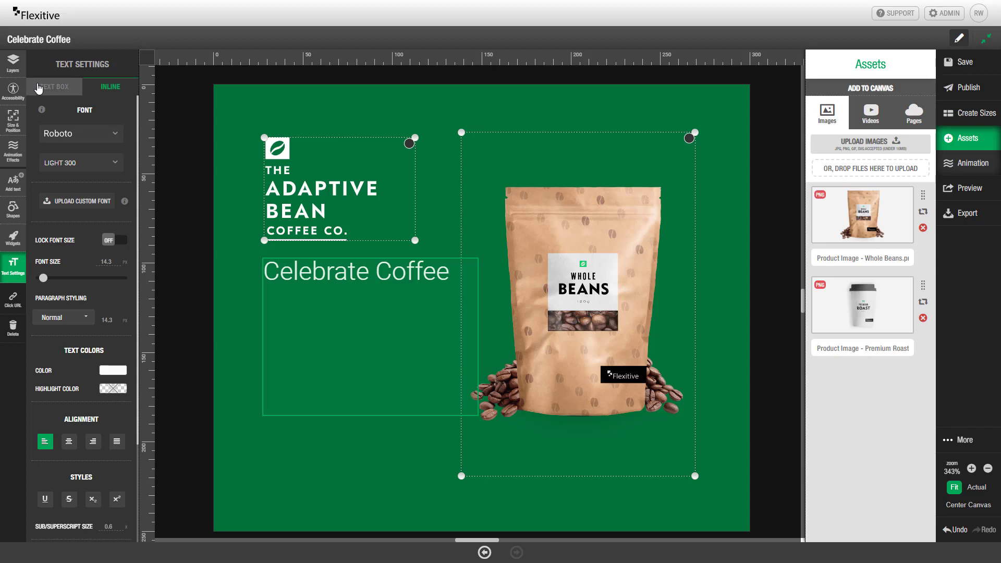
{"action": "left_click", "coordinate": [38, 87]}
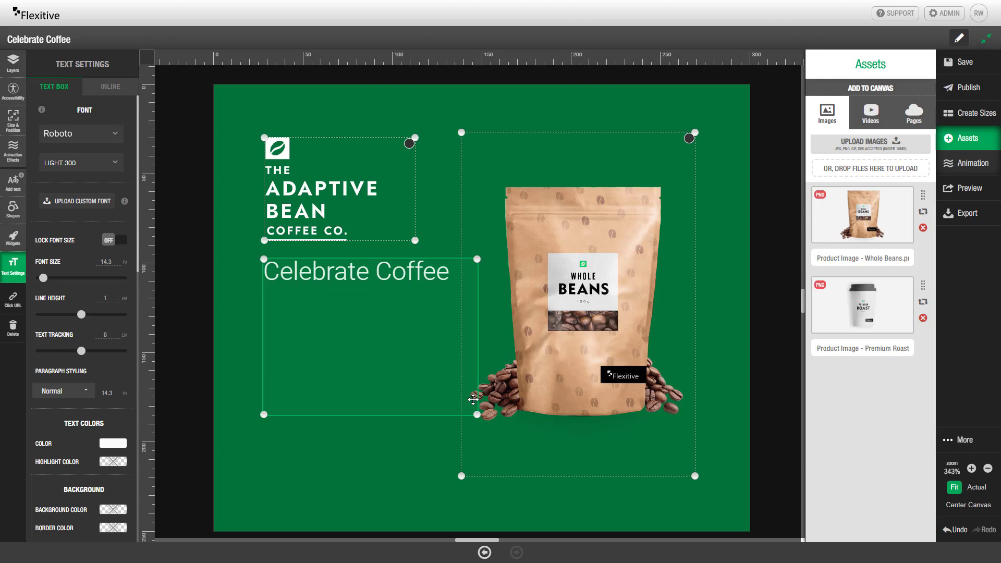
{"action": "left_click_drag", "start_coordinate": [477, 414], "coordinate": [454, 321]}
{"action": "left_click_drag", "start_coordinate": [454, 321], "coordinate": [454, 321]}
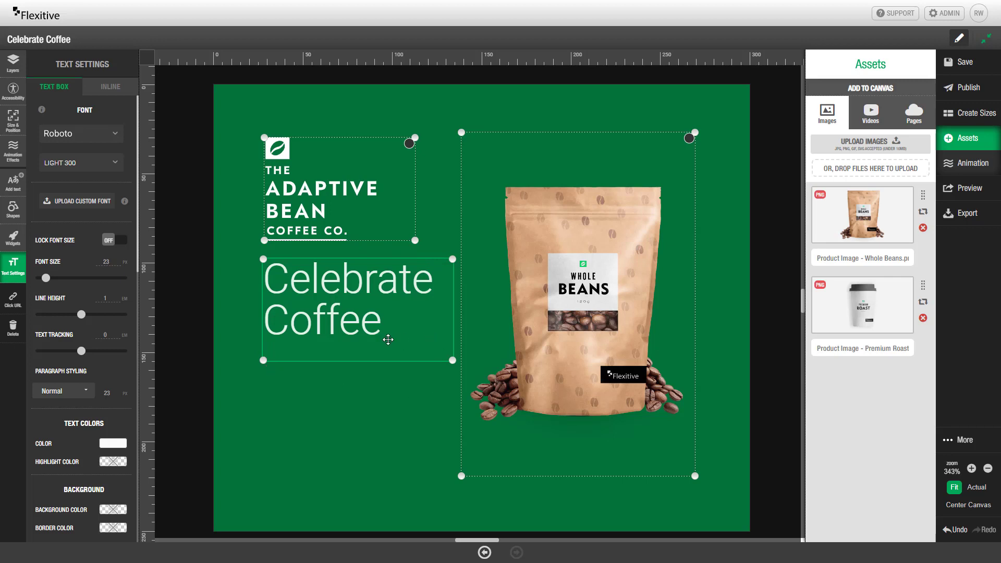
- Add a text box below the headline with white text on a green background
{"action": "left_click", "coordinate": [13, 182]}
{"action": "left_click_drag", "start_coordinate": [360, 241], "coordinate": [355, 417]}
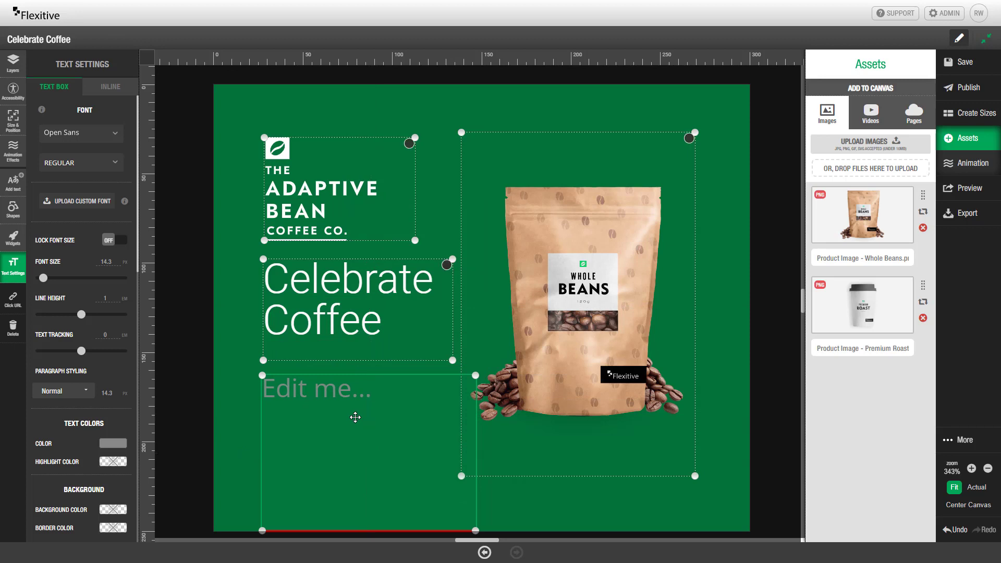
{"action": "left_click", "coordinate": [113, 452]}
{"action": "left_click", "coordinate": [139, 327]}
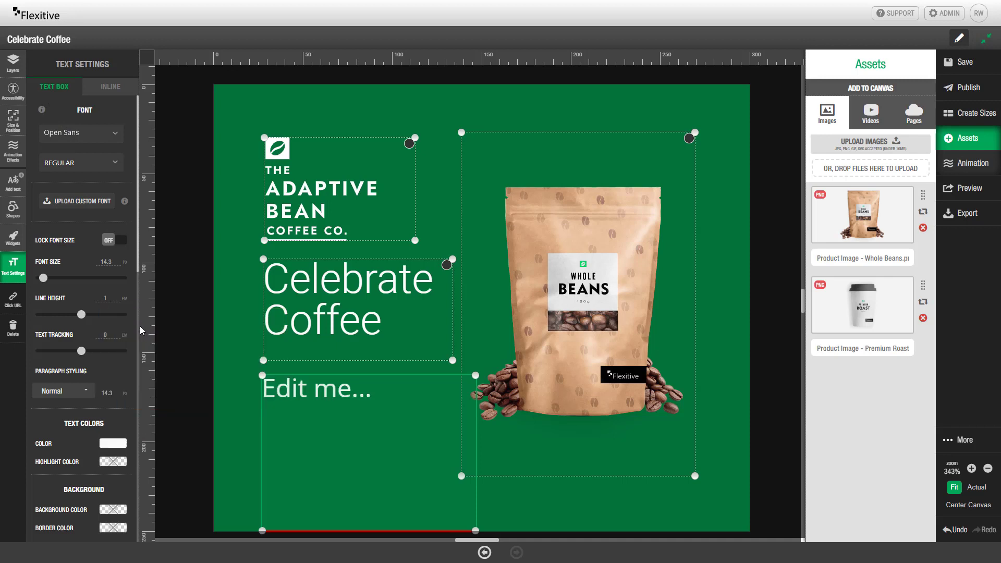
{"action": "scroll", "coordinate": [124, 345], "scroll_direction": "down", "scroll_amount": 3}
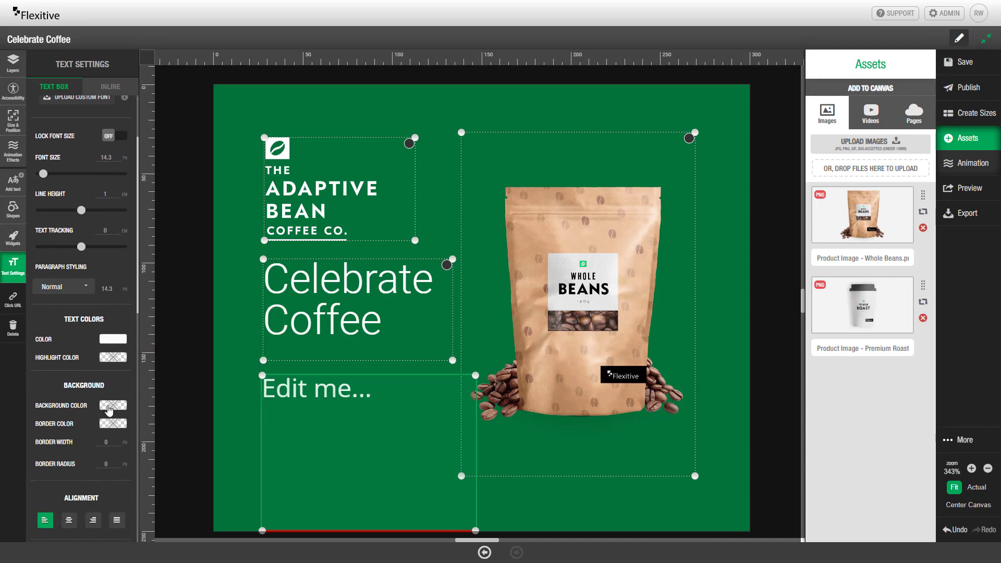
{"action": "left_click", "coordinate": [109, 410]}
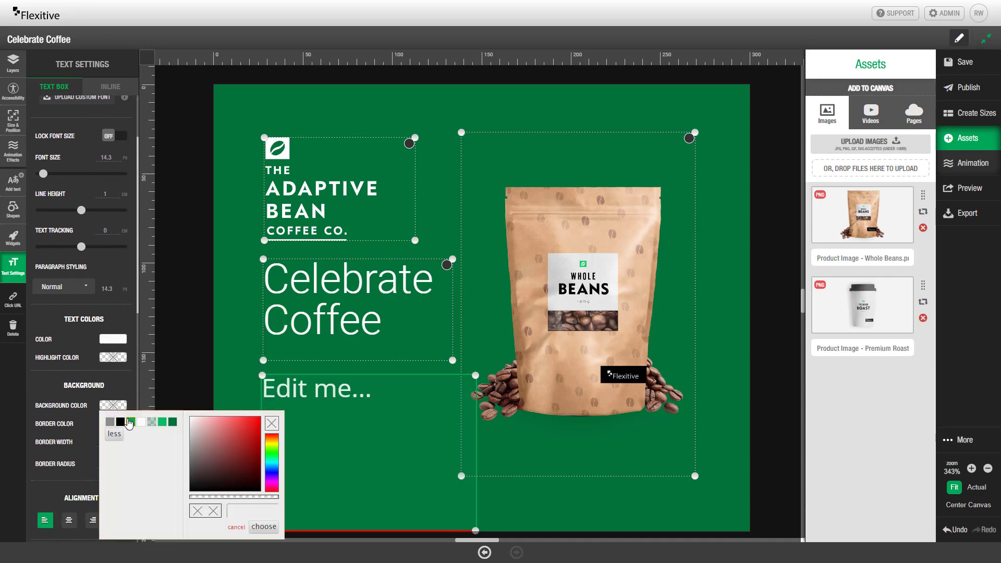
{"action": "left_click", "coordinate": [130, 422]}
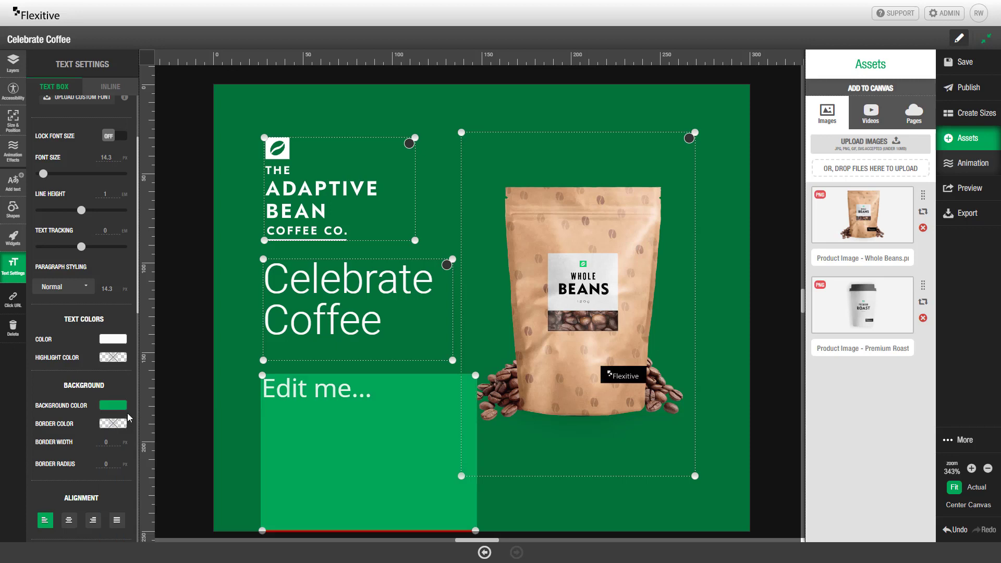
- Set the box to Don't Wrap, Auto-Resize on, with padding 20/10/20/10
{"action": "scroll", "coordinate": [94, 372], "scroll_direction": "down", "scroll_amount": 6}
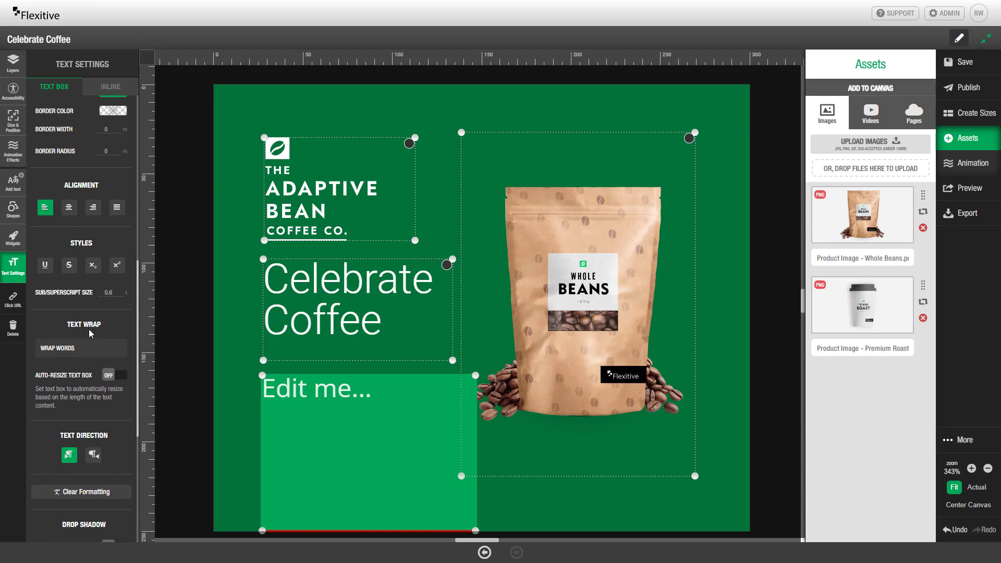
{"action": "left_click", "coordinate": [72, 349]}
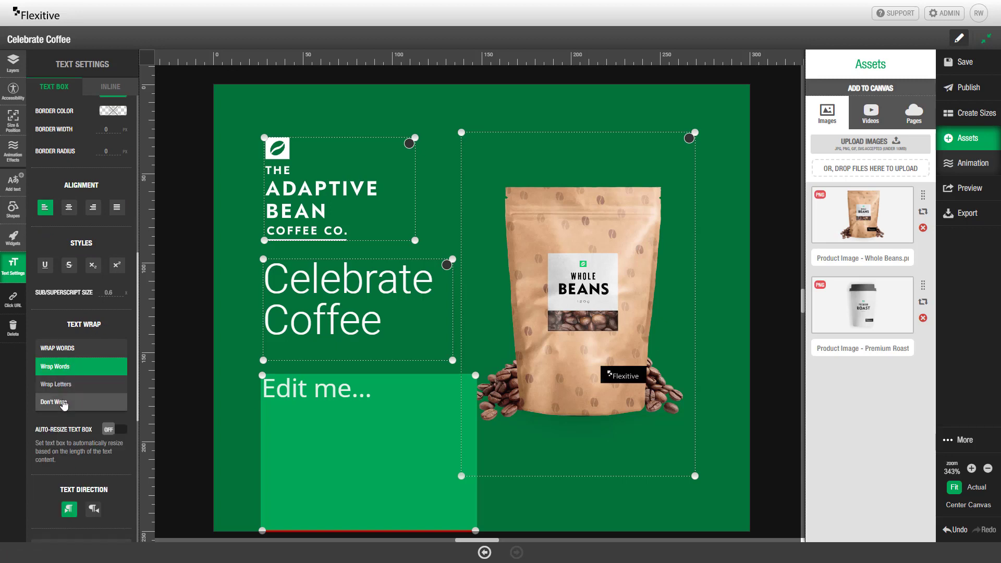
{"action": "left_click", "coordinate": [77, 403]}
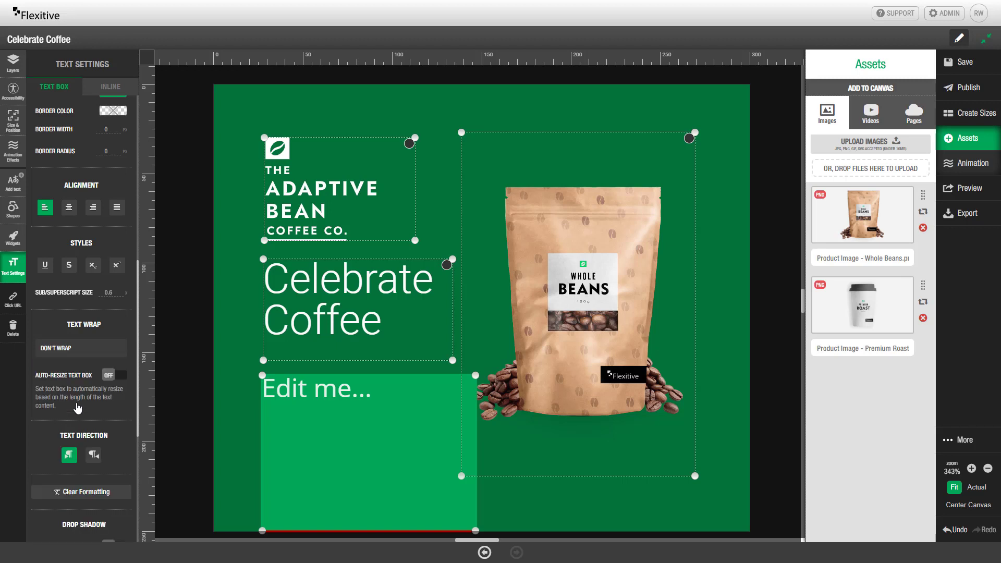
{"action": "left_click", "coordinate": [113, 376]}
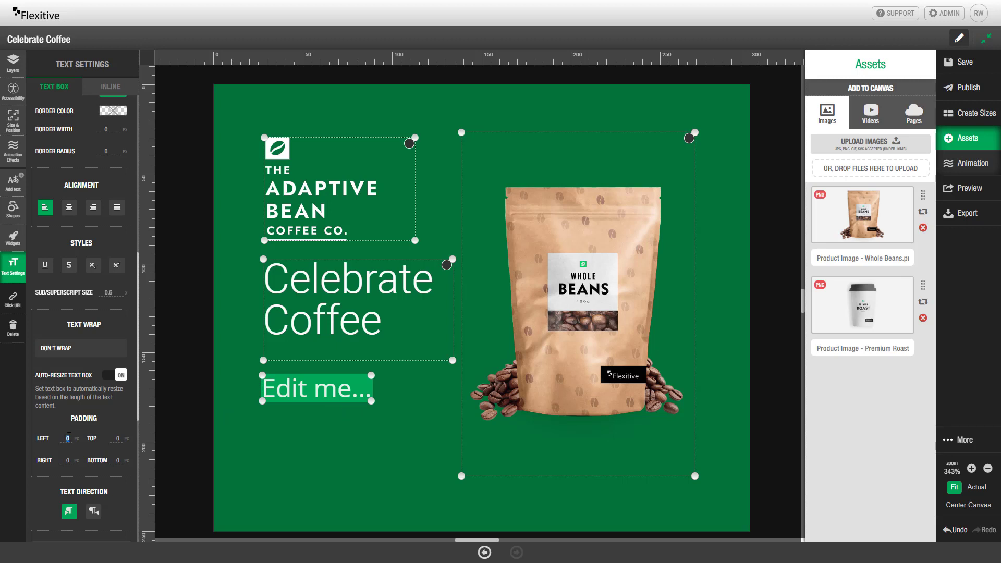
{"action": "key", "text": "Return"}
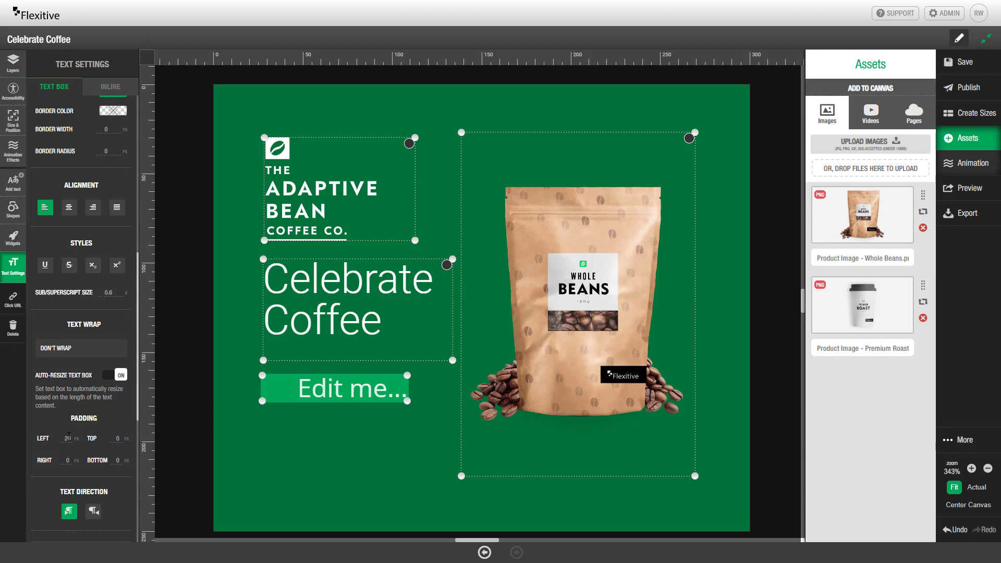
{"action": "type", "text": "10"}
{"action": "key", "text": "Tab"}
{"action": "key", "text": "Return"}
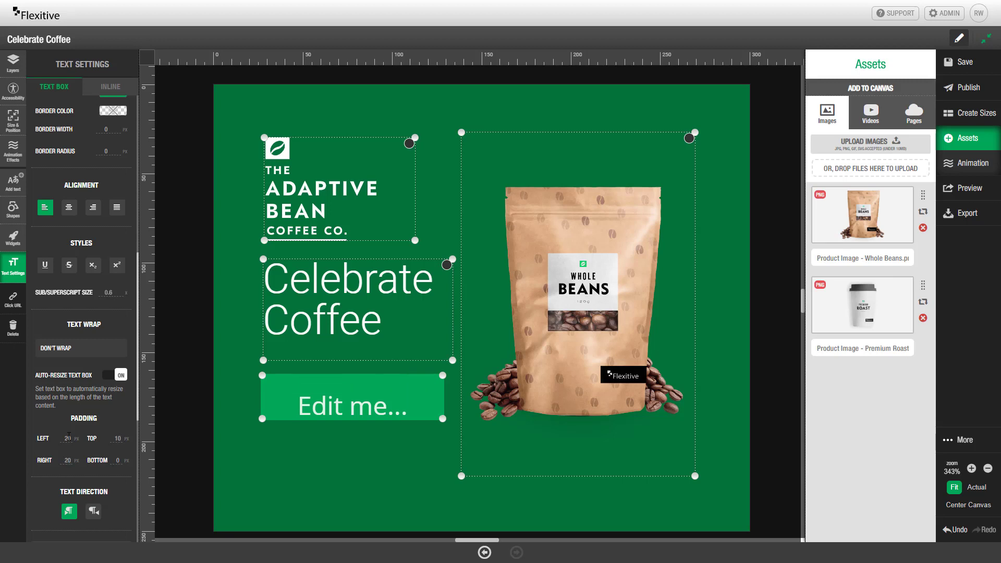
{"action": "key", "text": "Return"}
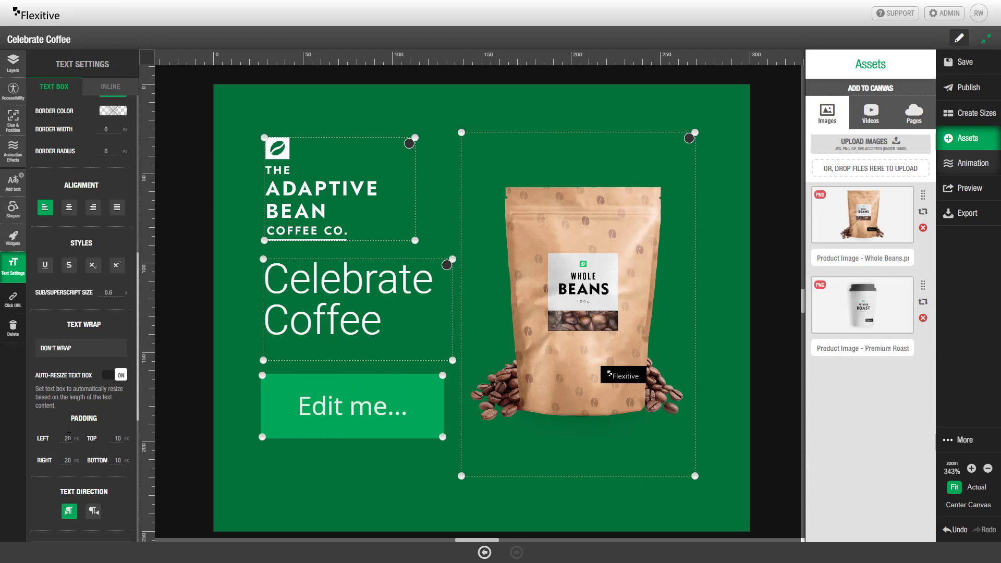
- Give the button a translucent green border of width 4 and a 19 corner radius
{"action": "scroll", "coordinate": [74, 284], "scroll_direction": "up", "scroll_amount": 3}
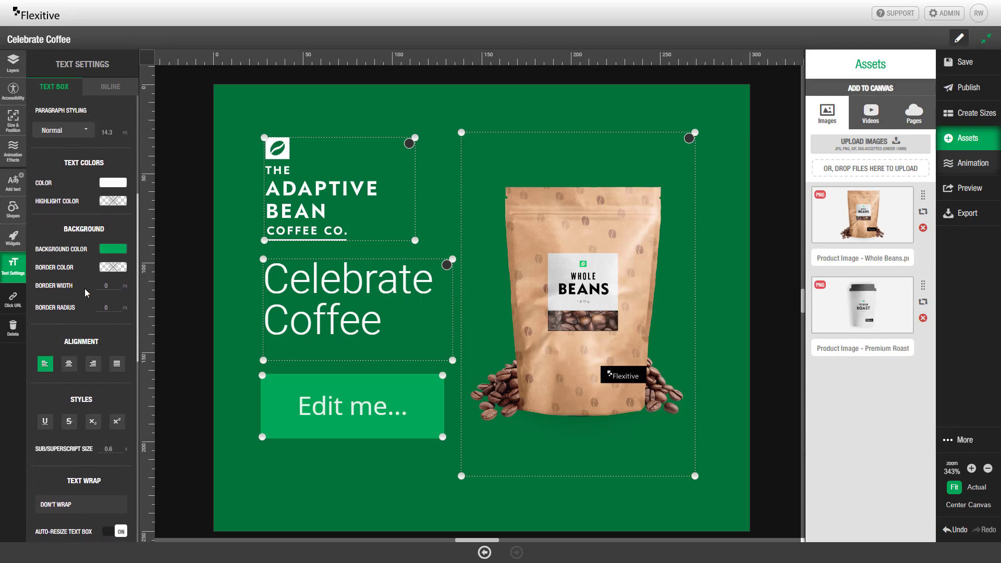
{"action": "left_click", "coordinate": [113, 273]}
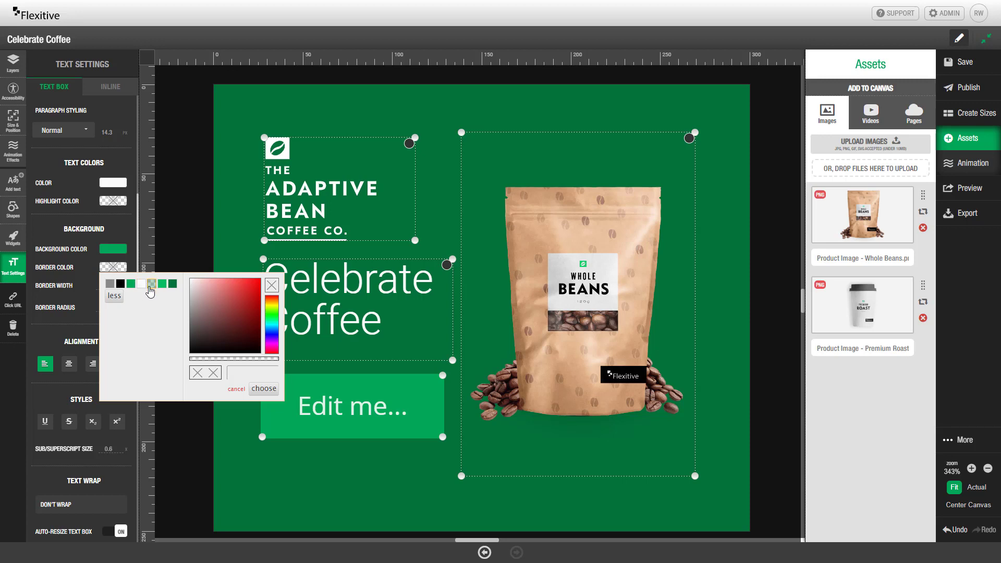
{"action": "left_click", "coordinate": [150, 285]}
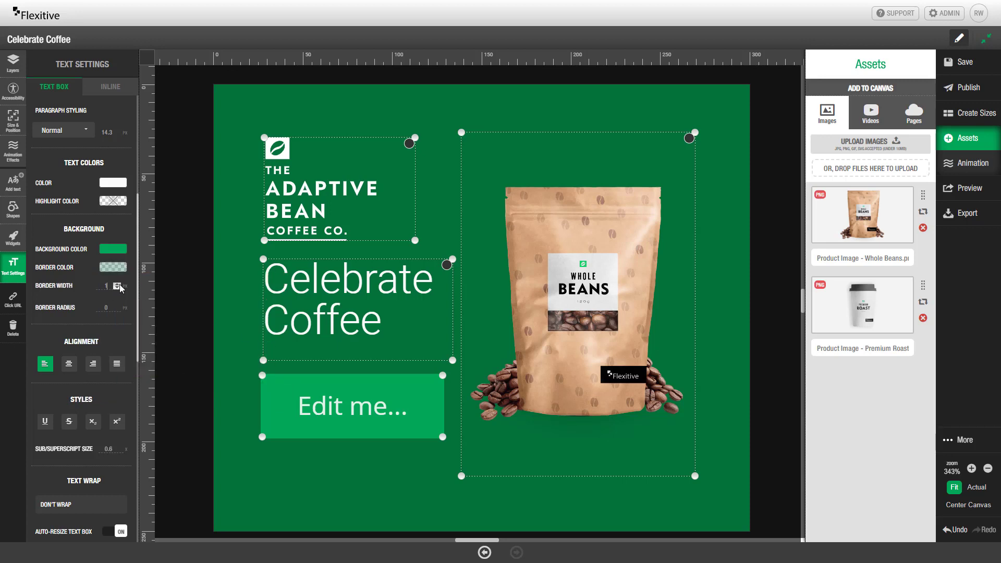
{"action": "left_click", "coordinate": [119, 285]}
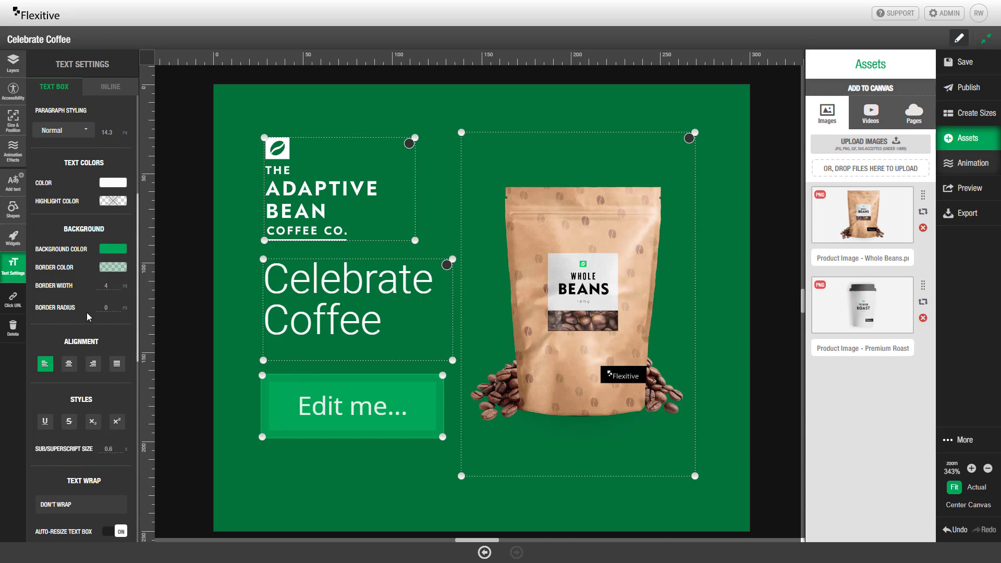
{"action": "mouse_move", "coordinate": [112, 310]}
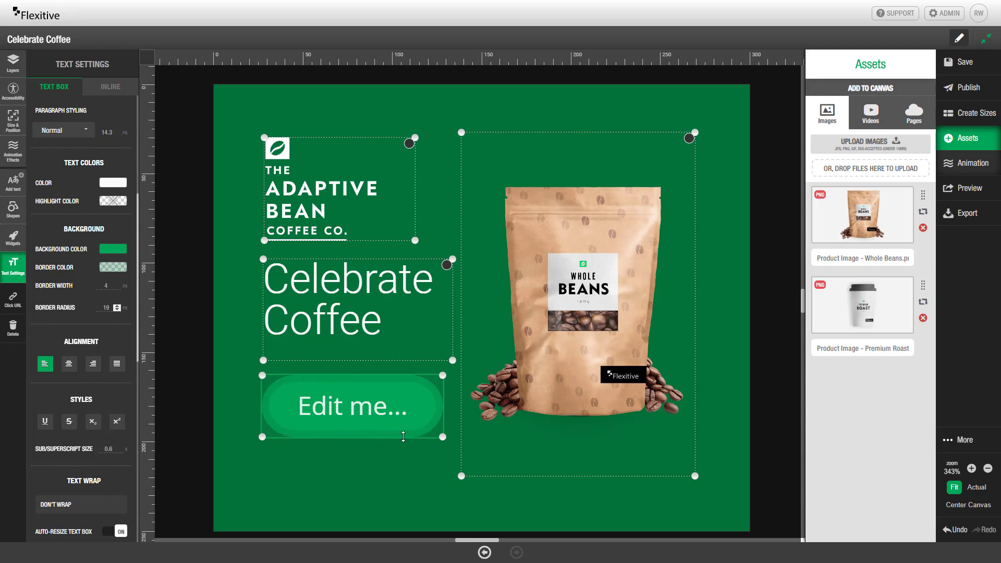
{"action": "scroll", "coordinate": [73, 249], "scroll_direction": "up", "scroll_amount": 5}
- Set the button text font to Roboto Light 300
{"action": "left_click", "coordinate": [84, 137]}
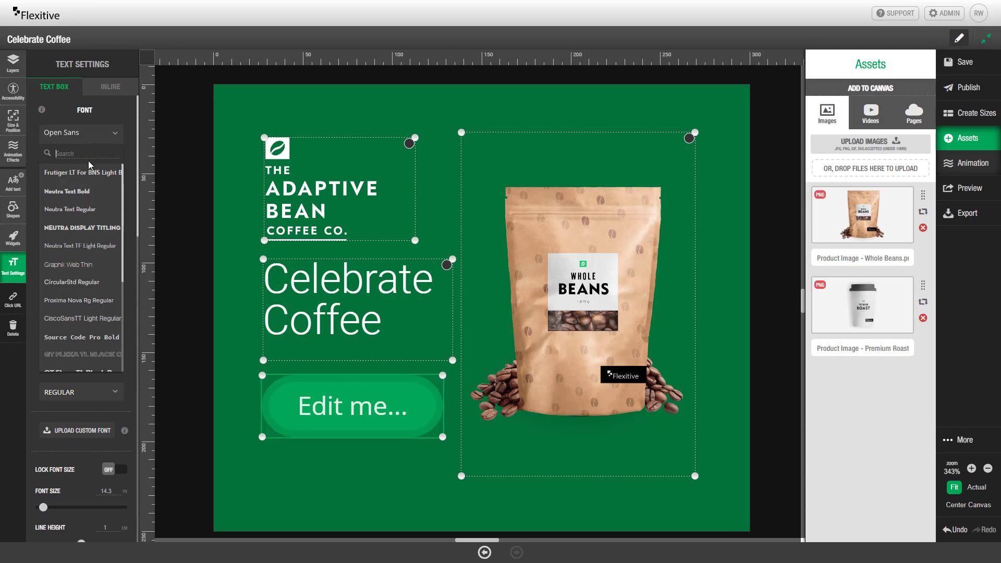
{"action": "type", "text": "robot"}
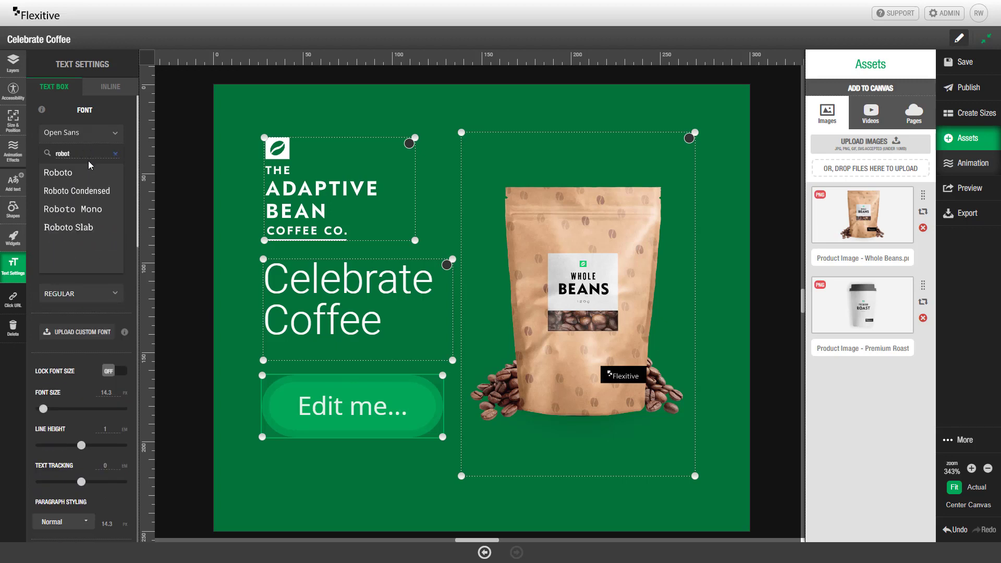
{"action": "left_click", "coordinate": [89, 168]}
{"action": "left_click", "coordinate": [78, 163]}
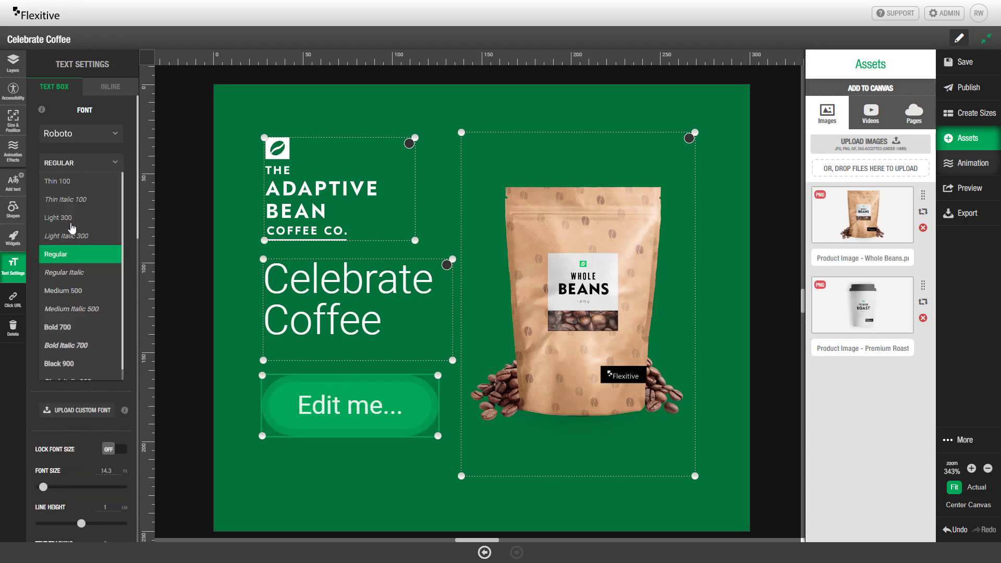
{"action": "left_click", "coordinate": [72, 217]}
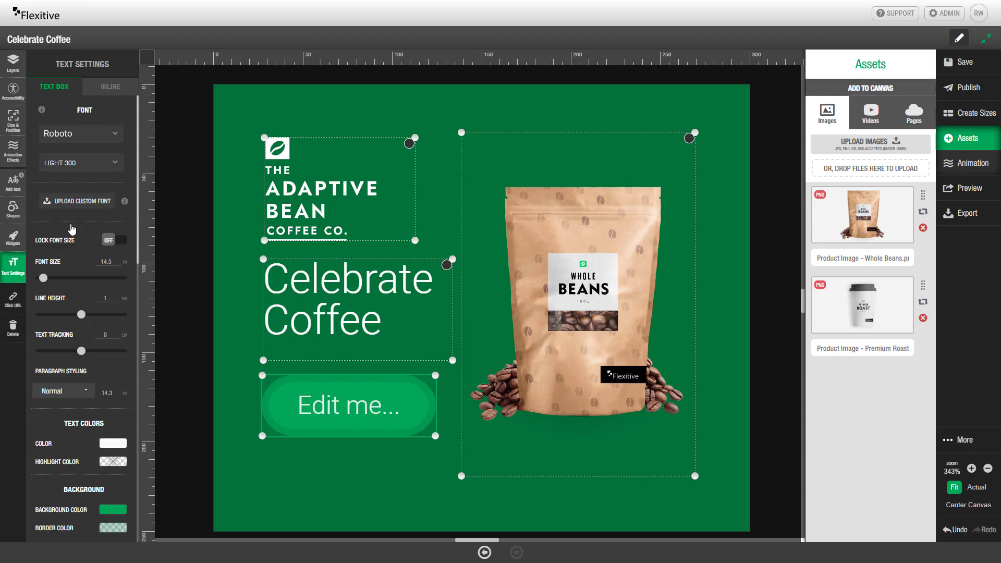
- Change the button text to 'Learn More' and lower its font size to 12
{"action": "double_click", "coordinate": [331, 412]}
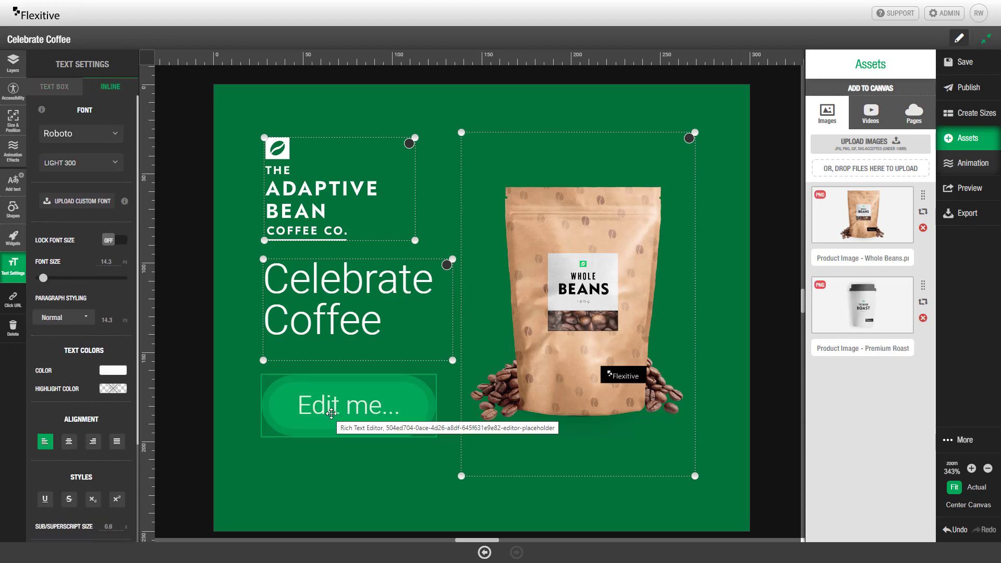
{"action": "type", "text": "Learn "}
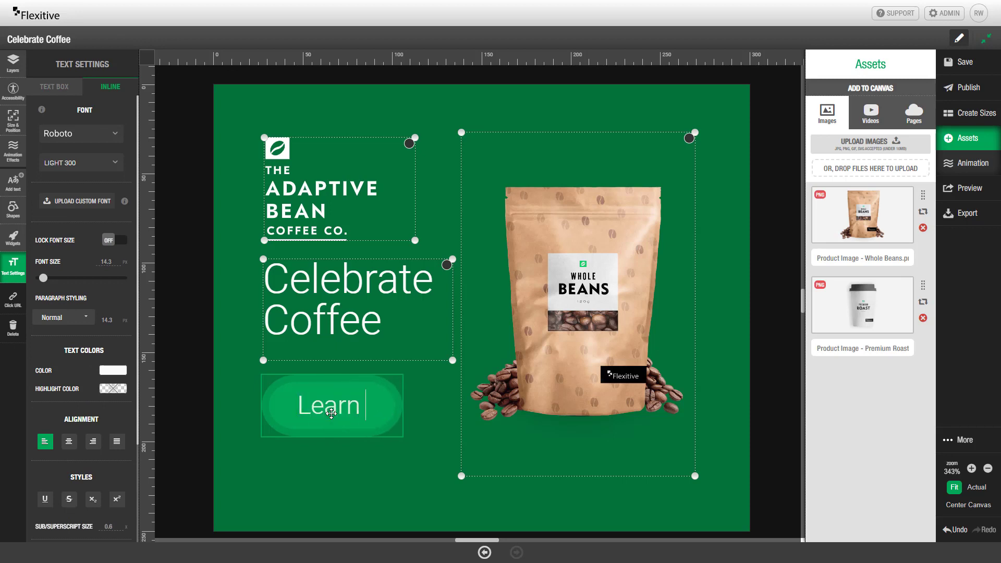
{"action": "type", "text": "More"}
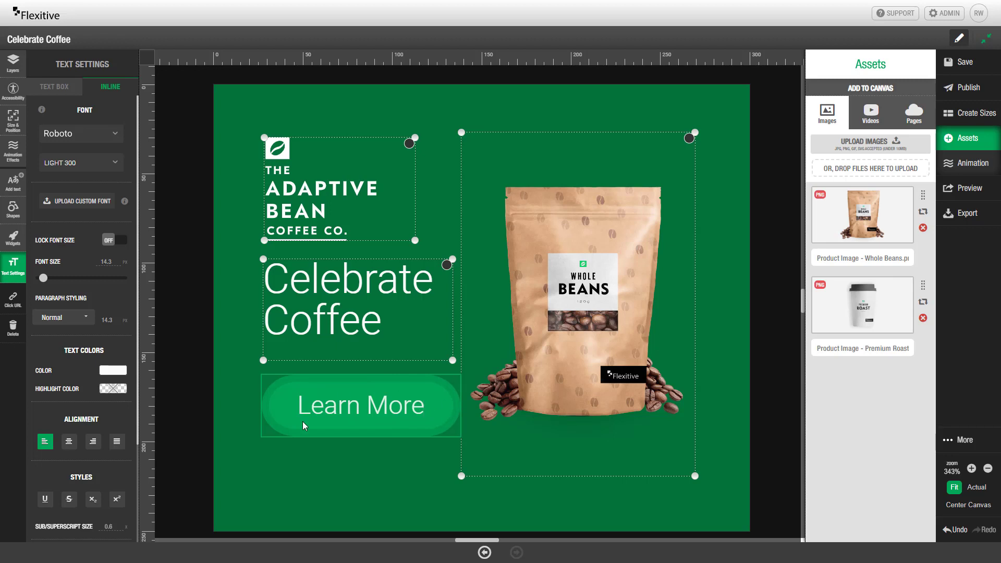
{"action": "left_click", "coordinate": [64, 92]}
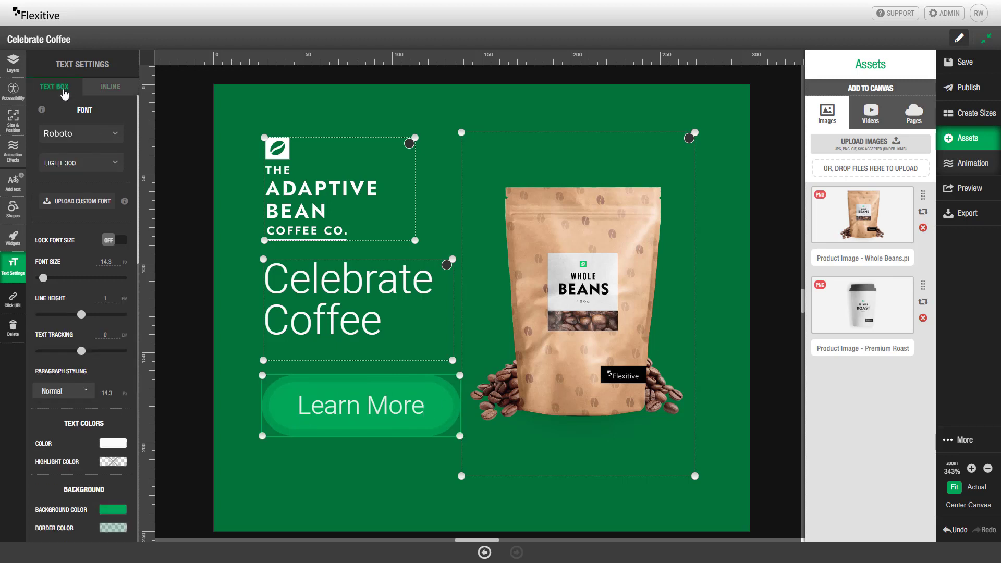
{"action": "left_click", "coordinate": [116, 264]}
{"action": "left_click", "coordinate": [117, 264]}
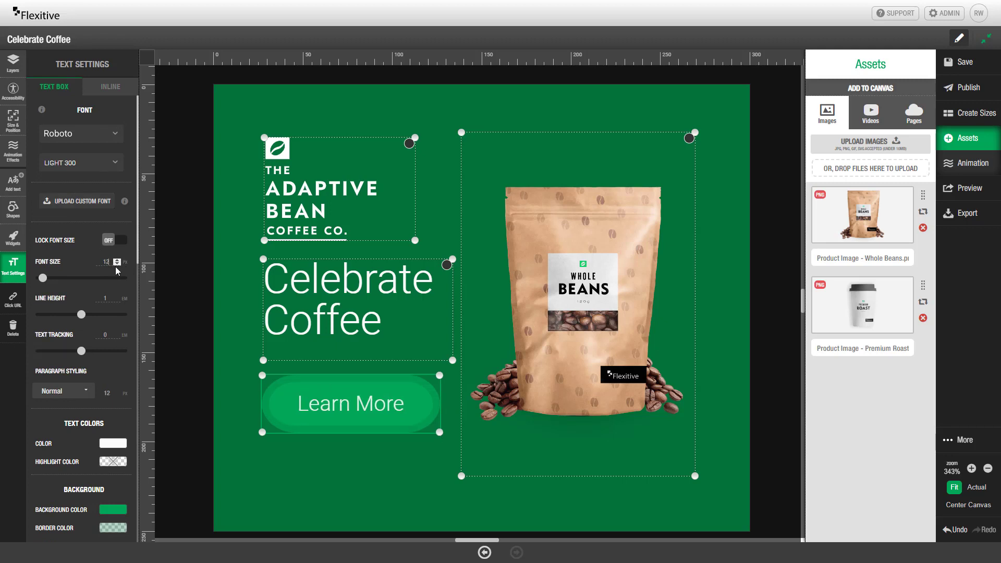
{"action": "left_click", "coordinate": [272, 516]}
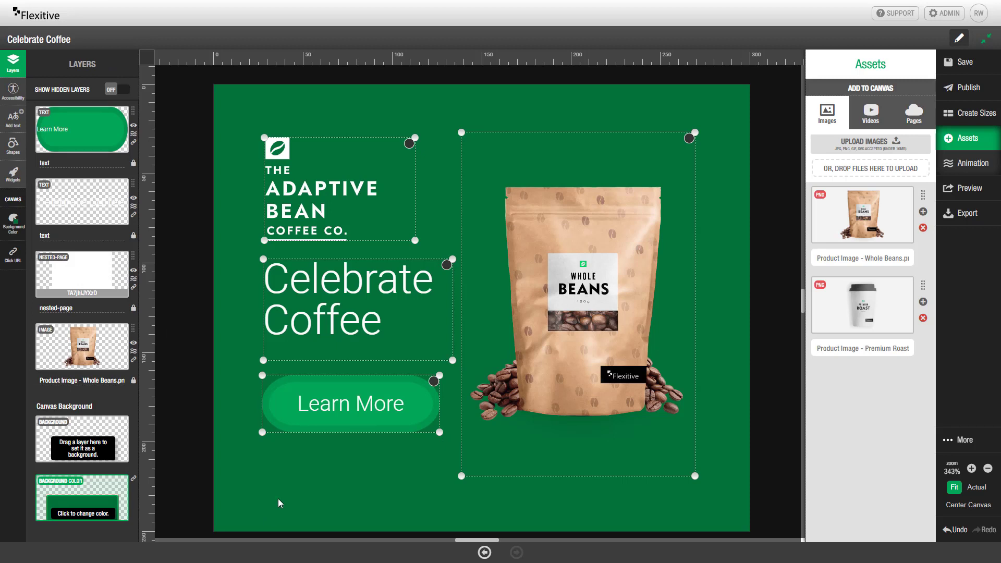
- Move the Learn More button down slightly and left-align it with the headline and logo
{"action": "left_click_drag", "start_coordinate": [305, 419], "coordinate": [305, 424]}
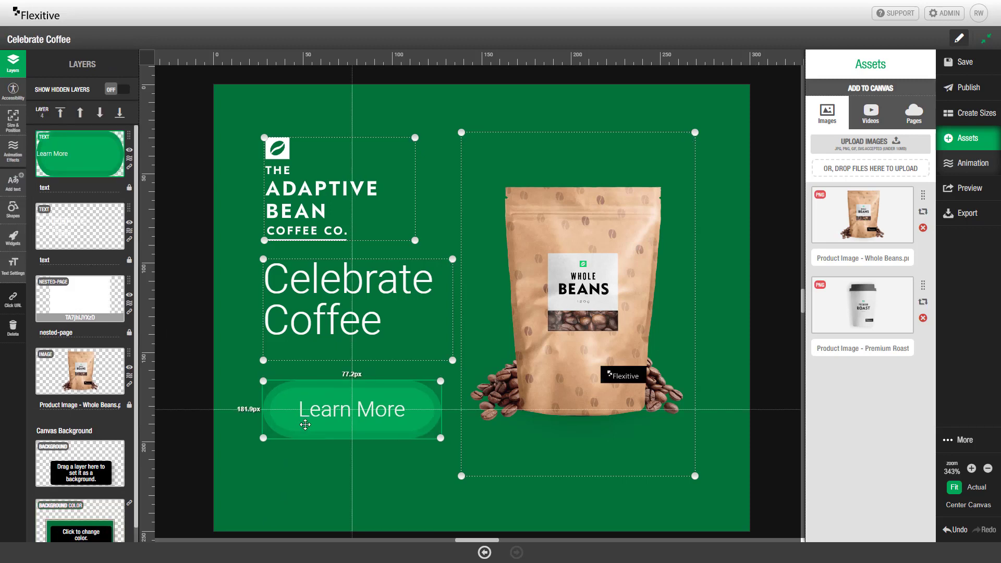
{"action": "left_click", "coordinate": [328, 310], "text": "shift"}
{"action": "left_click", "coordinate": [336, 205], "text": "shift"}
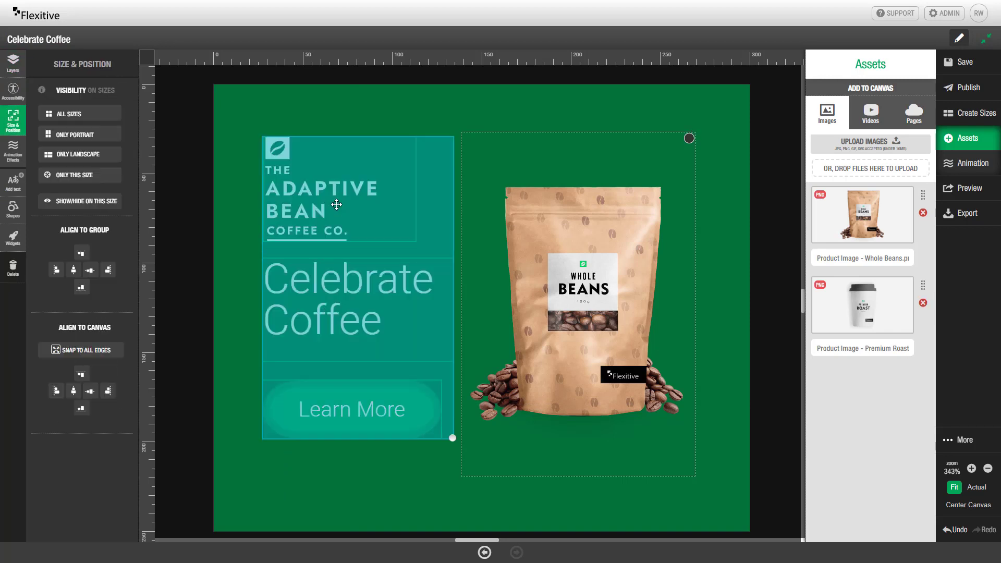
{"action": "left_click", "coordinate": [56, 270]}
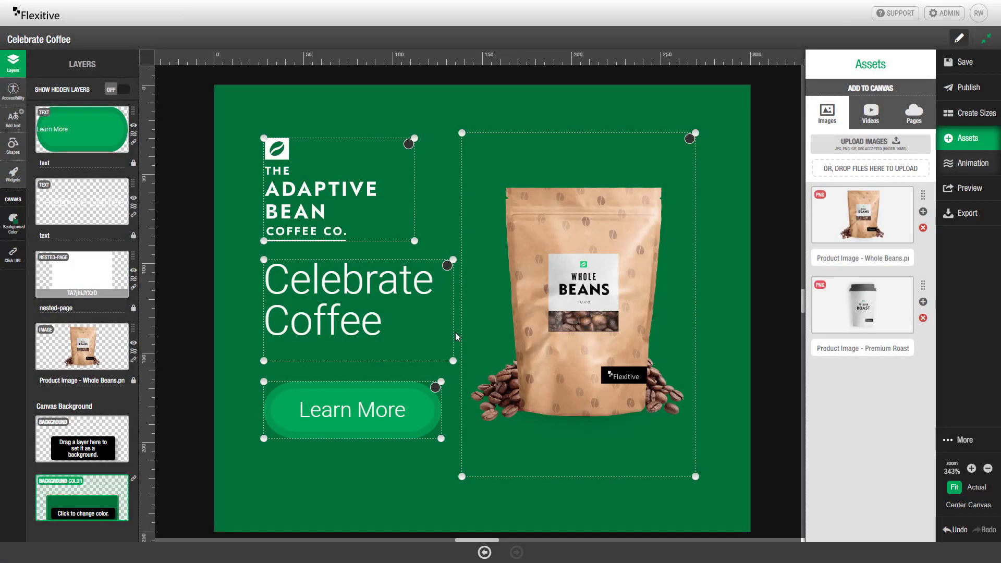
- Add a white circle at the banner's top edge and send it to the bottom layer
{"action": "left_click", "coordinate": [22, 154]}
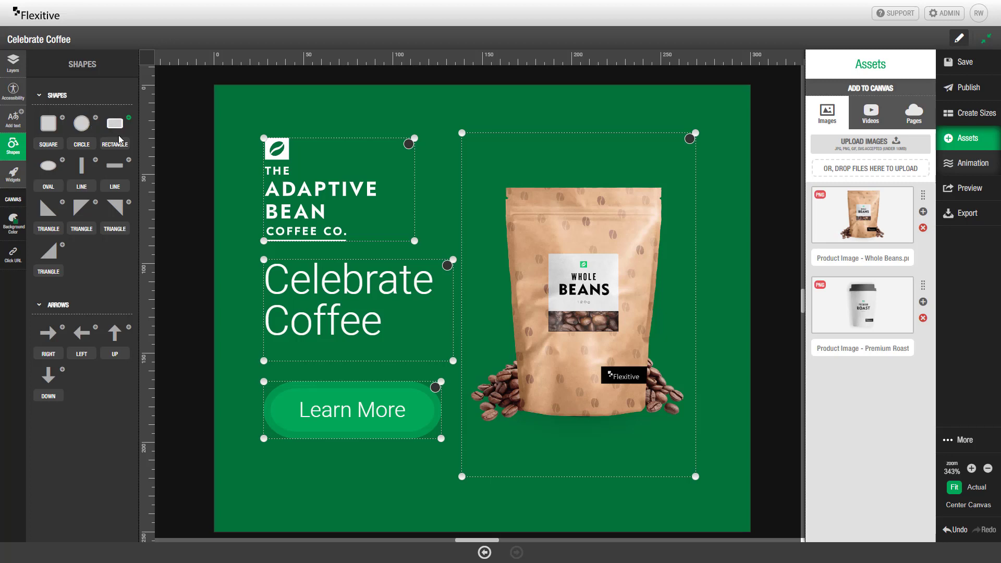
{"action": "left_click", "coordinate": [92, 129]}
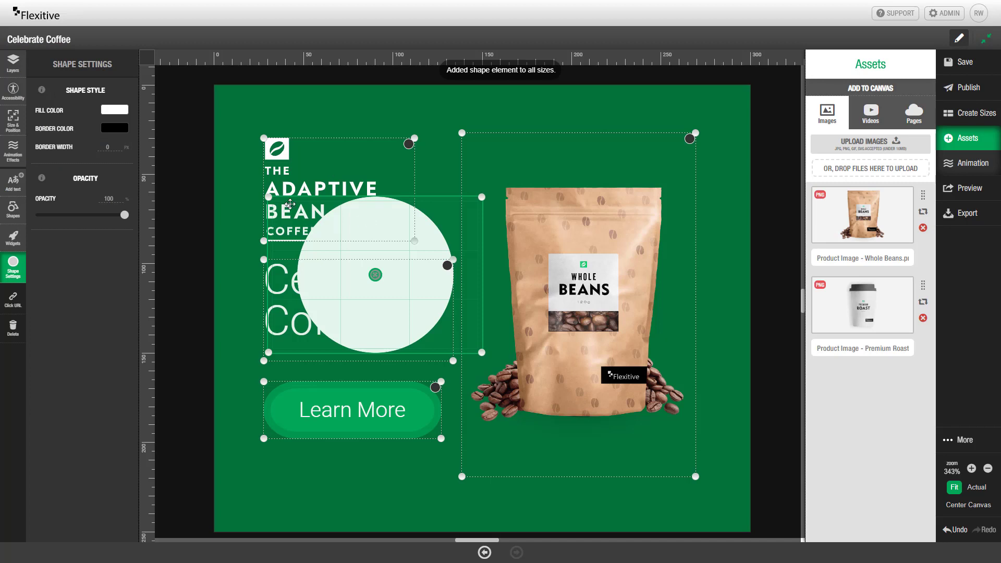
{"action": "left_click_drag", "start_coordinate": [405, 247], "coordinate": [487, 134]}
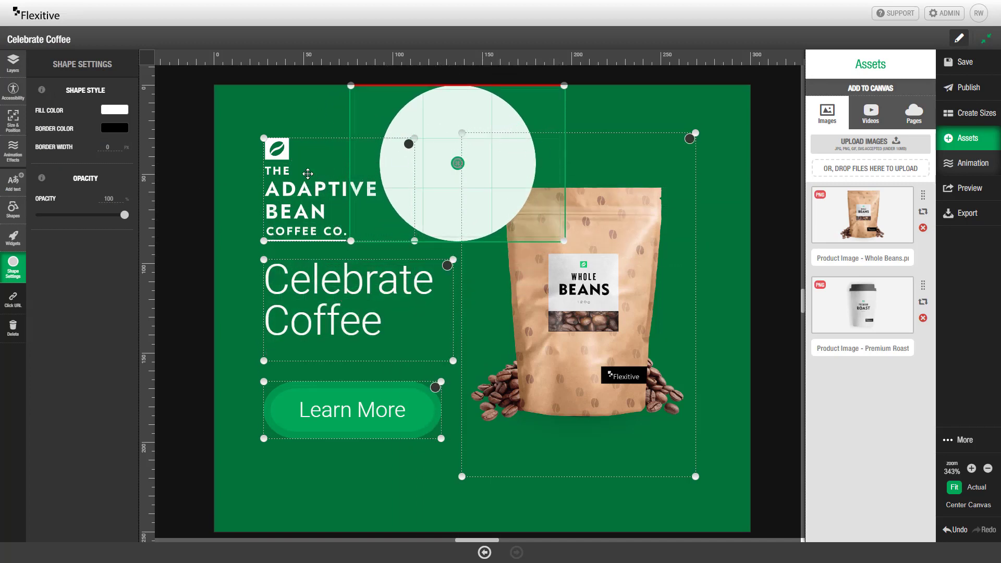
{"action": "left_click", "coordinate": [21, 65]}
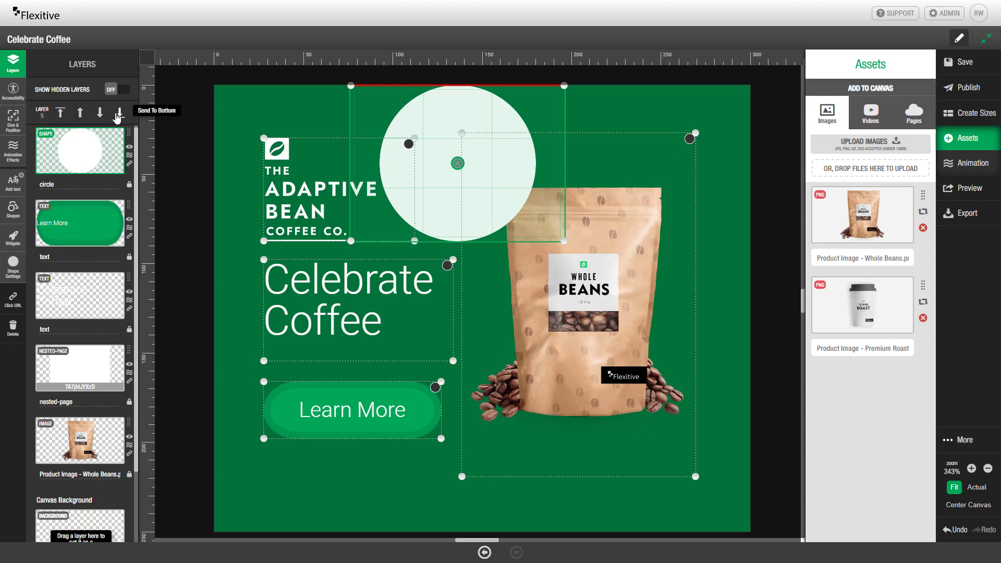
{"action": "left_click", "coordinate": [118, 116]}
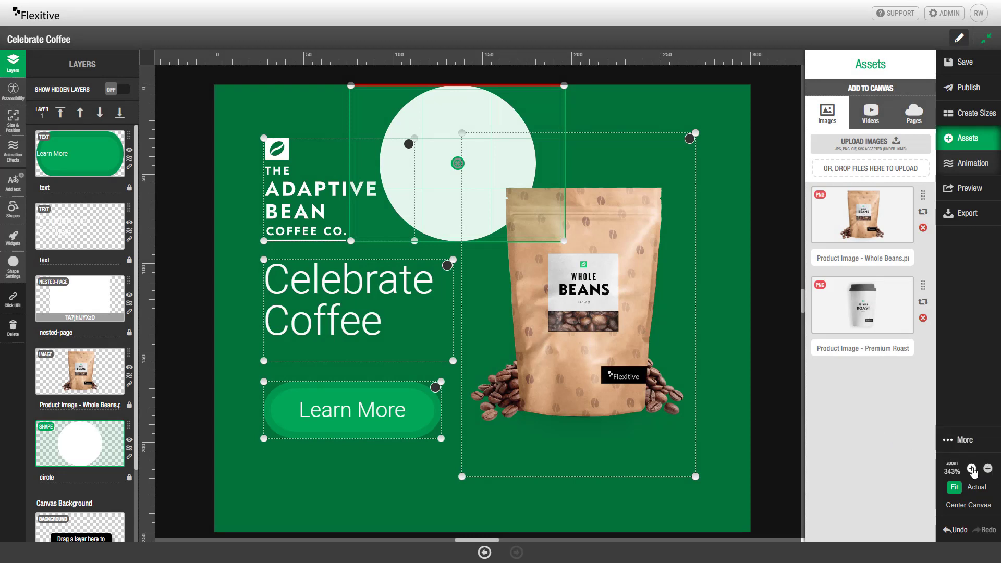
- Enlarge the circle to about 250 px, shift it past the right edge, and fill it green
{"action": "left_click", "coordinate": [988, 469]}
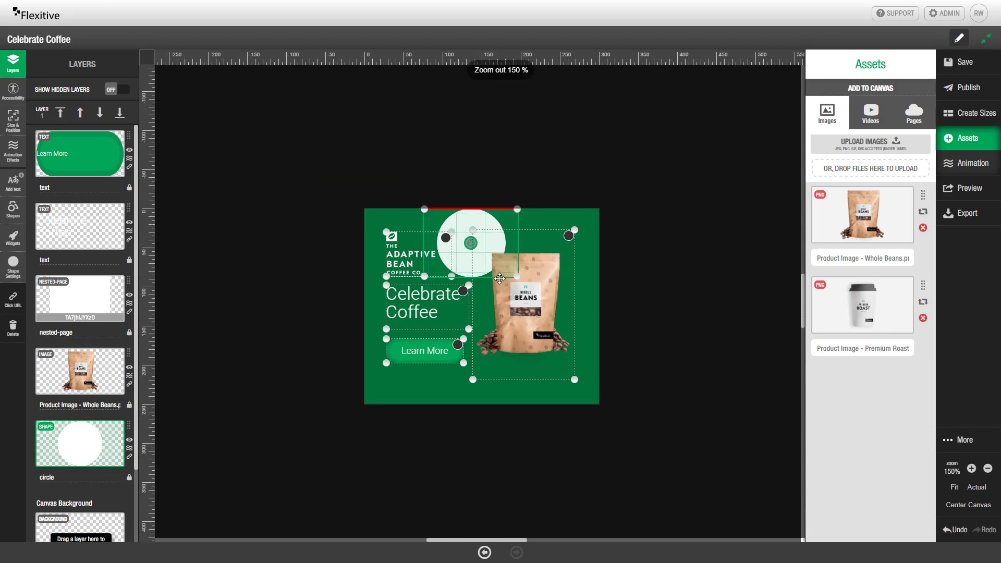
{"action": "left_click_drag", "start_coordinate": [517, 278], "coordinate": [696, 409]}
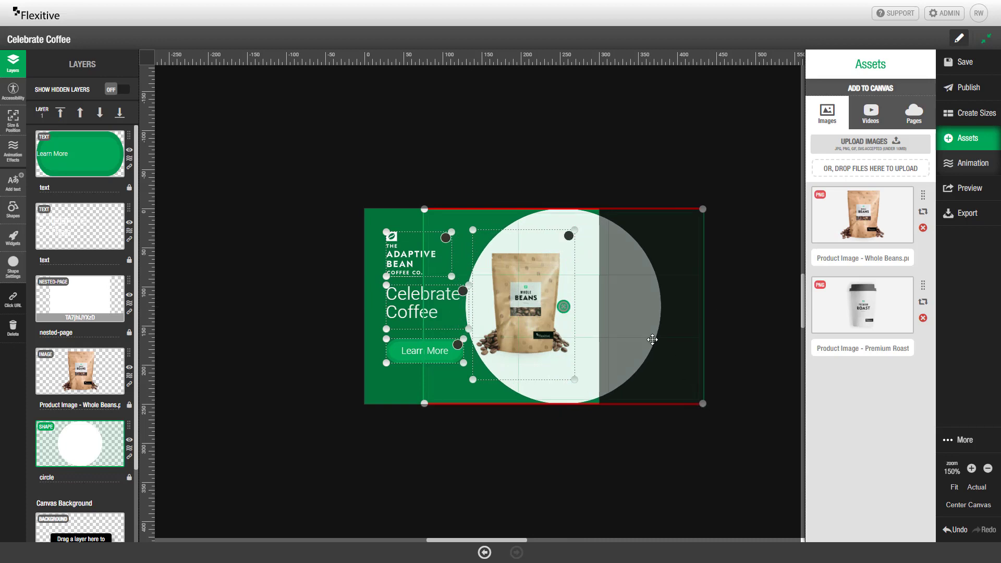
{"action": "left_click_drag", "start_coordinate": [652, 343], "coordinate": [687, 339]}
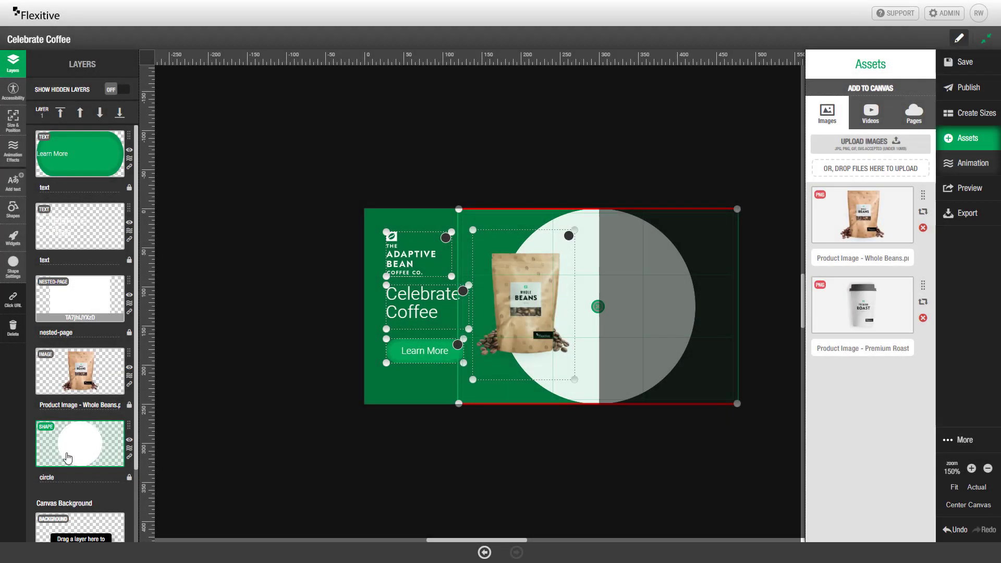
{"action": "left_click", "coordinate": [15, 282]}
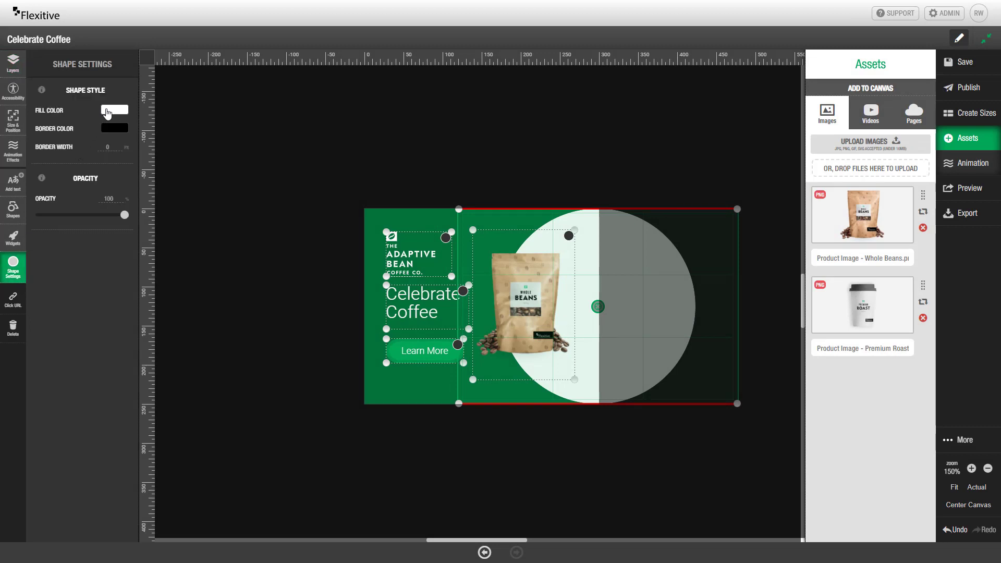
{"action": "left_click", "coordinate": [115, 111]}
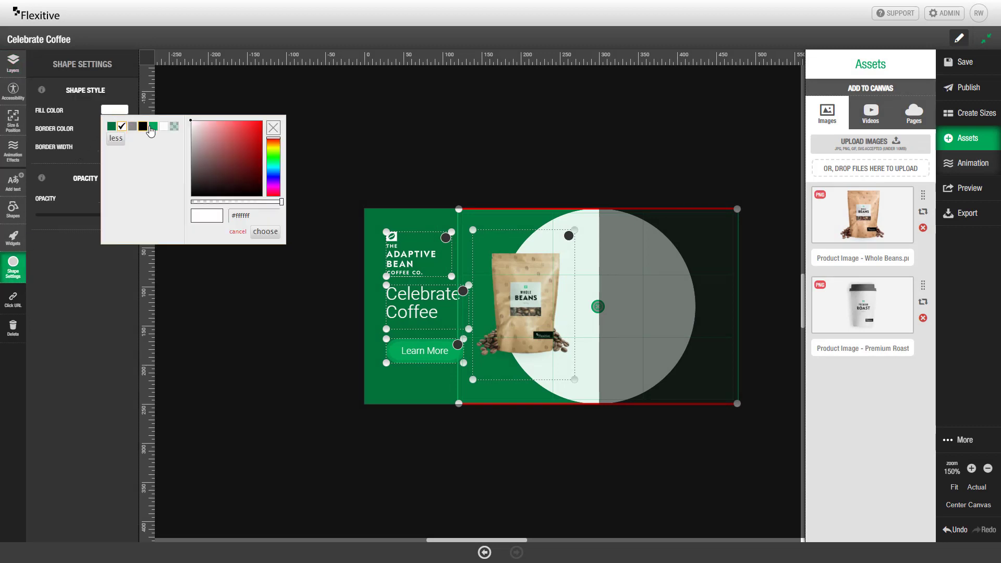
{"action": "left_click", "coordinate": [152, 127]}
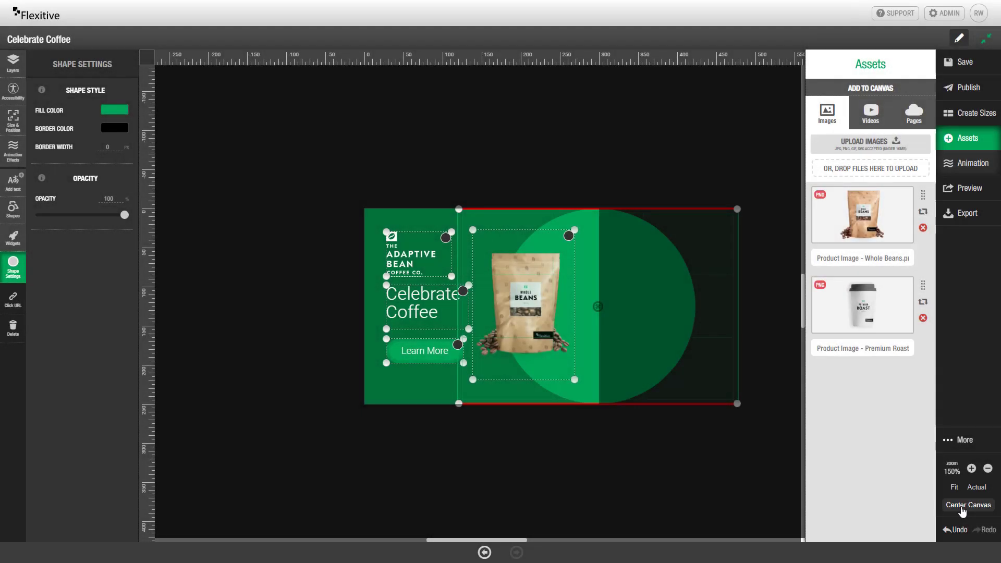
- Center and fit the banner, deselect the circle, and toggle Outlines from the More menu
{"action": "left_click", "coordinate": [962, 505]}
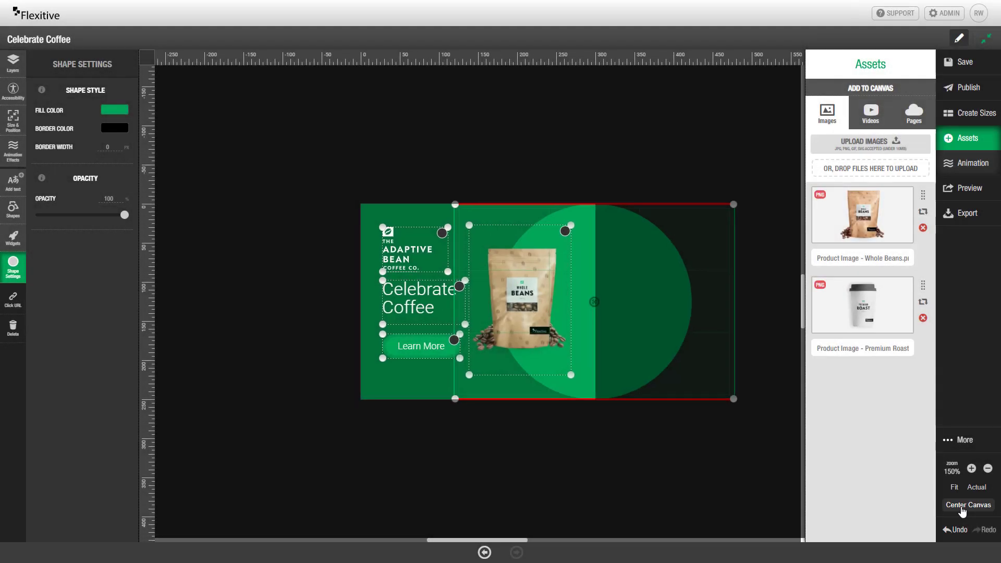
{"action": "left_click", "coordinate": [962, 493]}
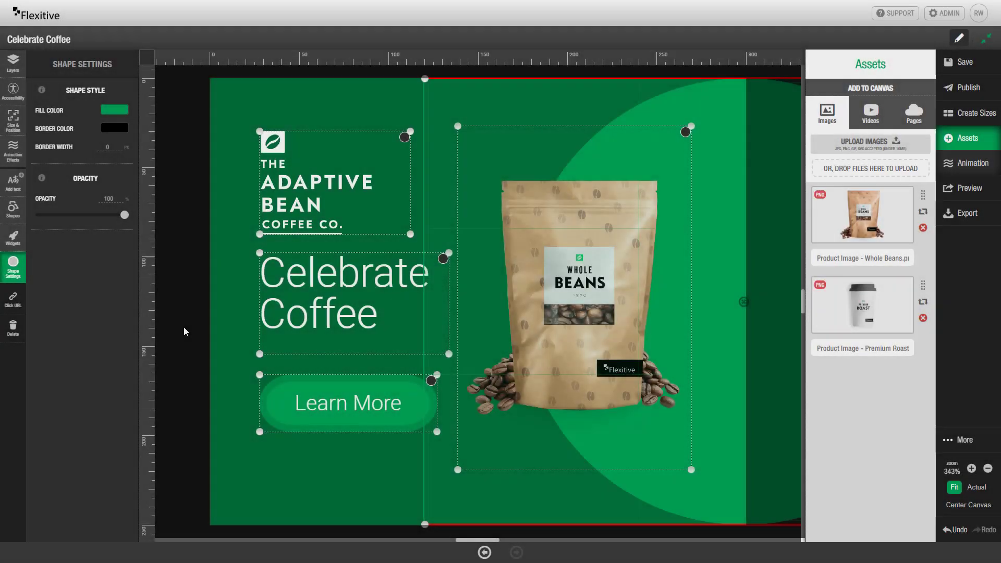
{"action": "left_click", "coordinate": [183, 327]}
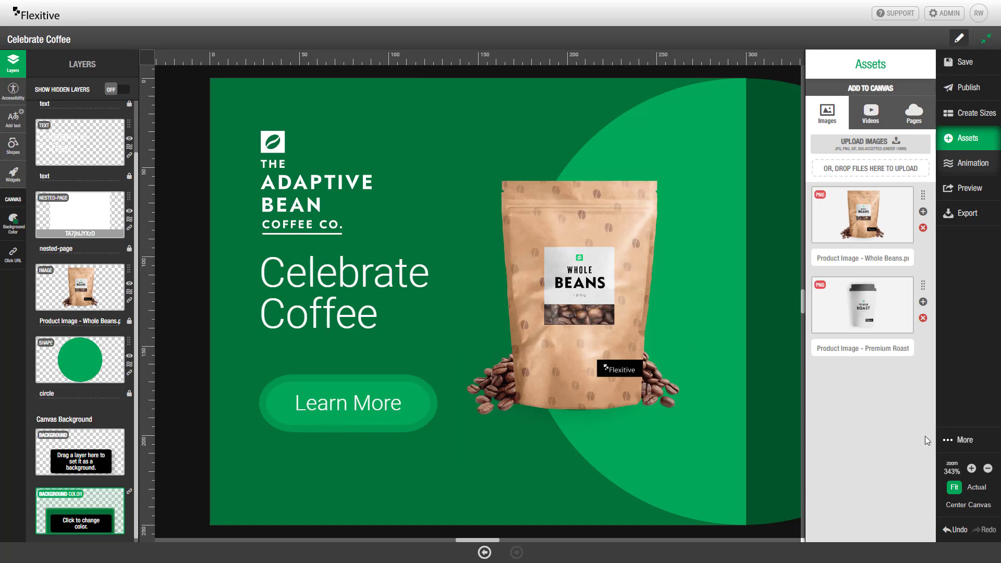
{"action": "left_click", "coordinate": [957, 439]}
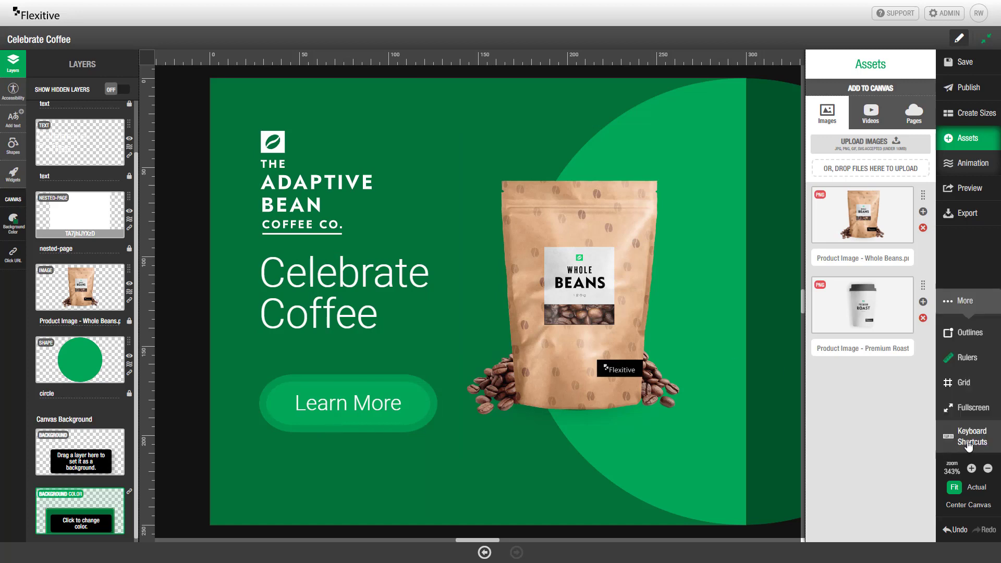
{"action": "left_click", "coordinate": [972, 335]}
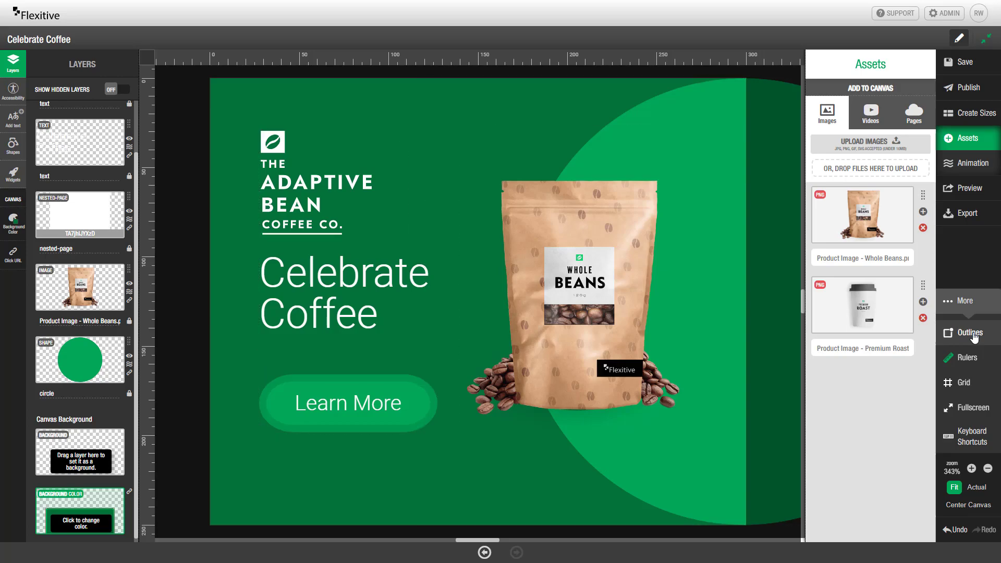